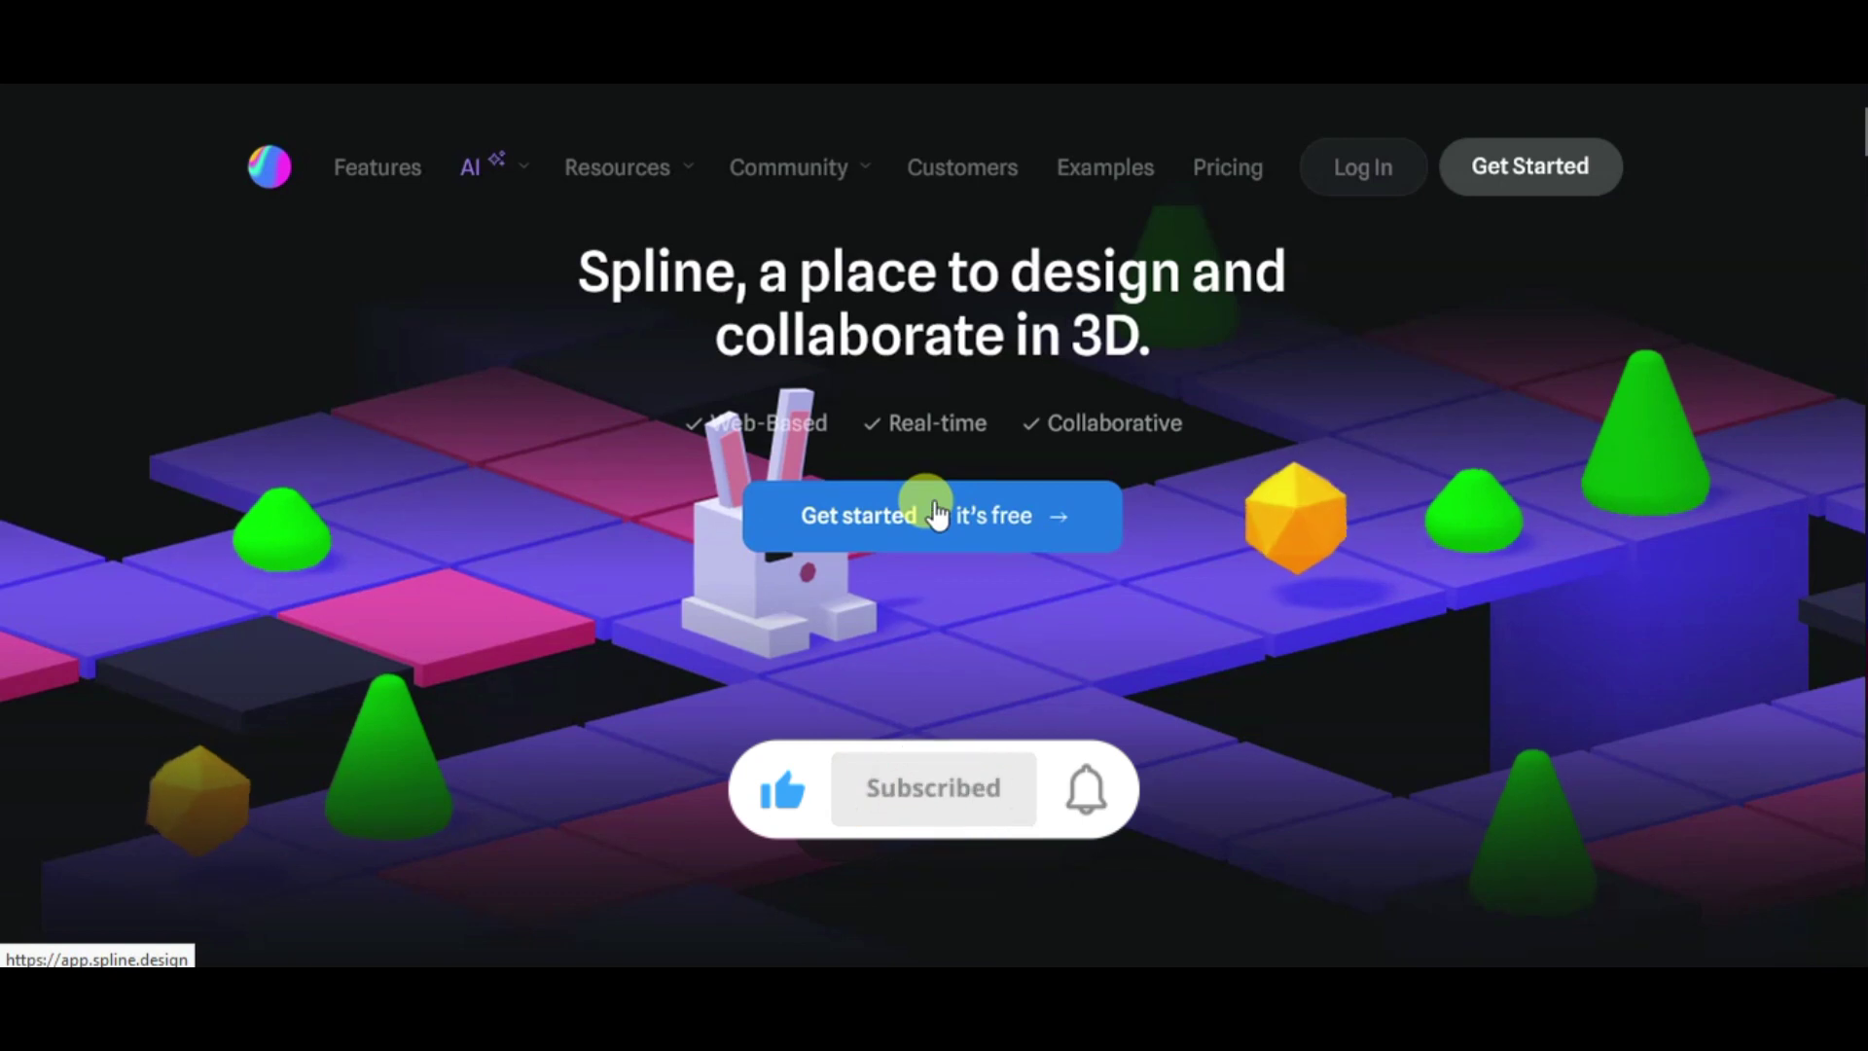
Create a free account via Google sign-in and submit your full name
click(938, 516)
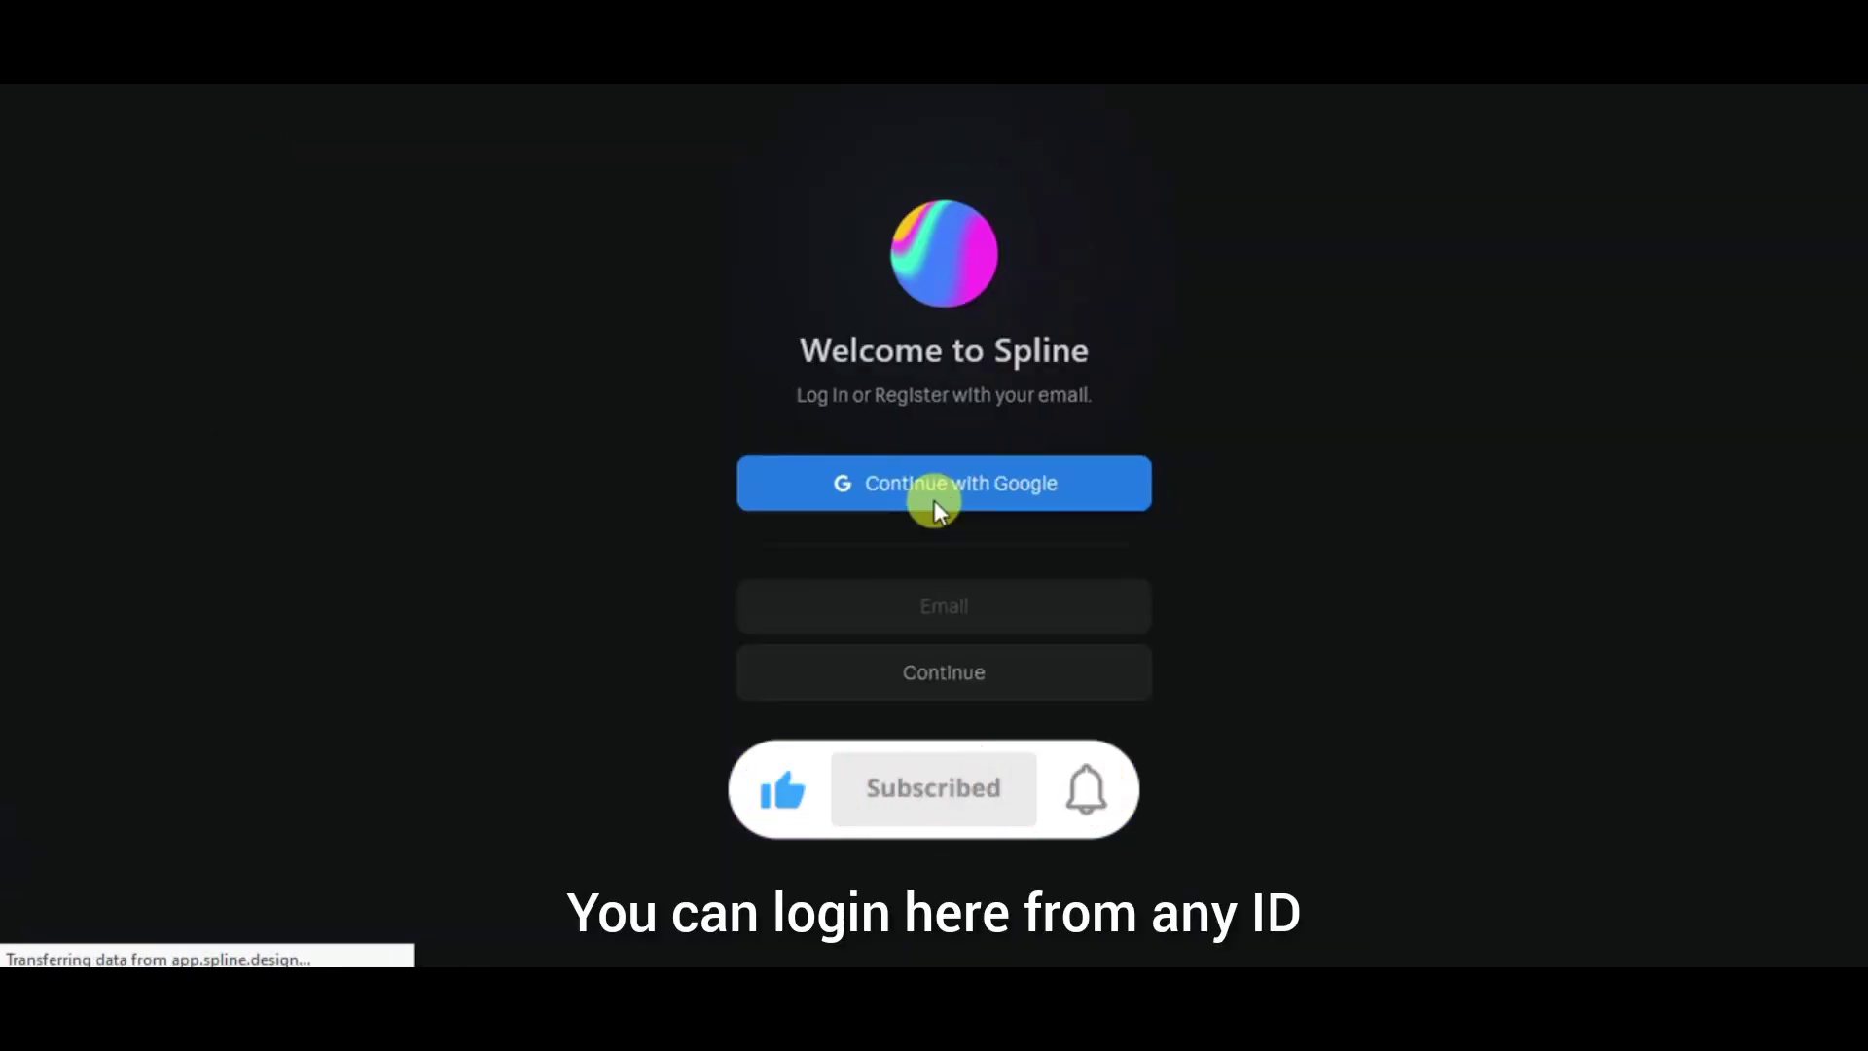
click(942, 498)
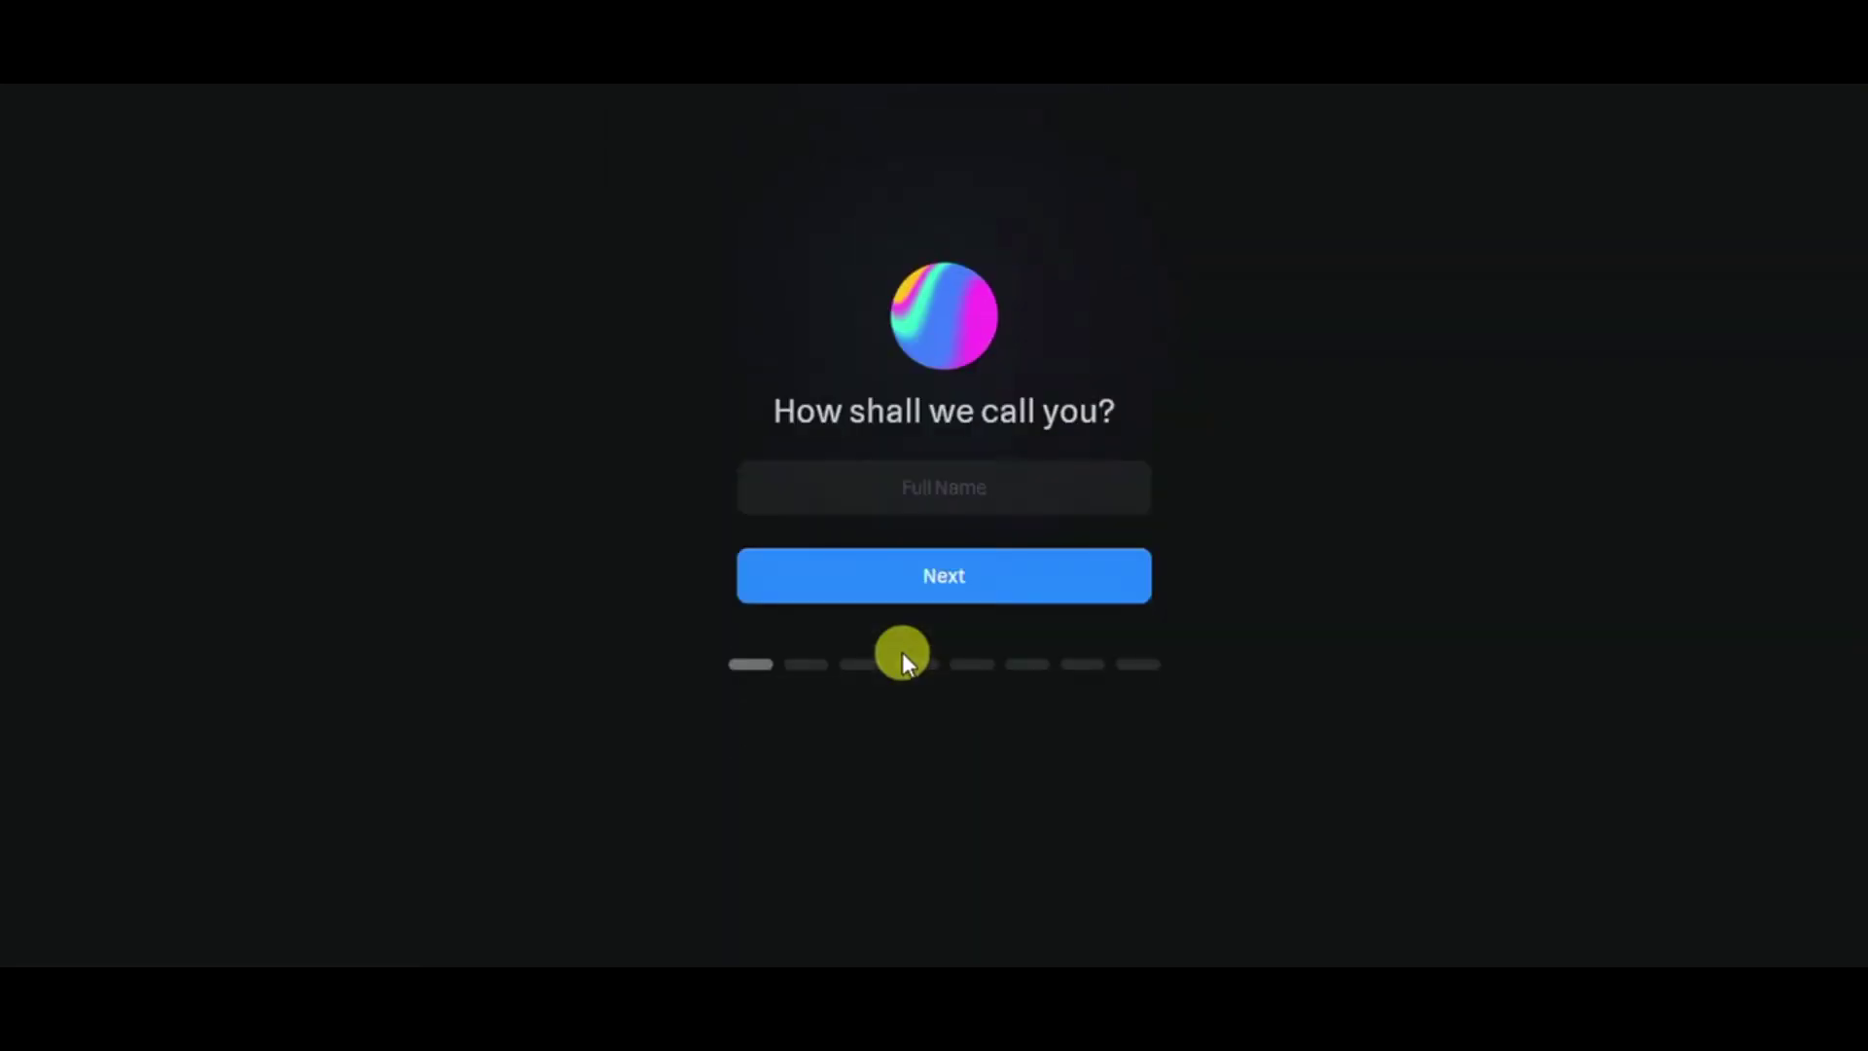
click(912, 593)
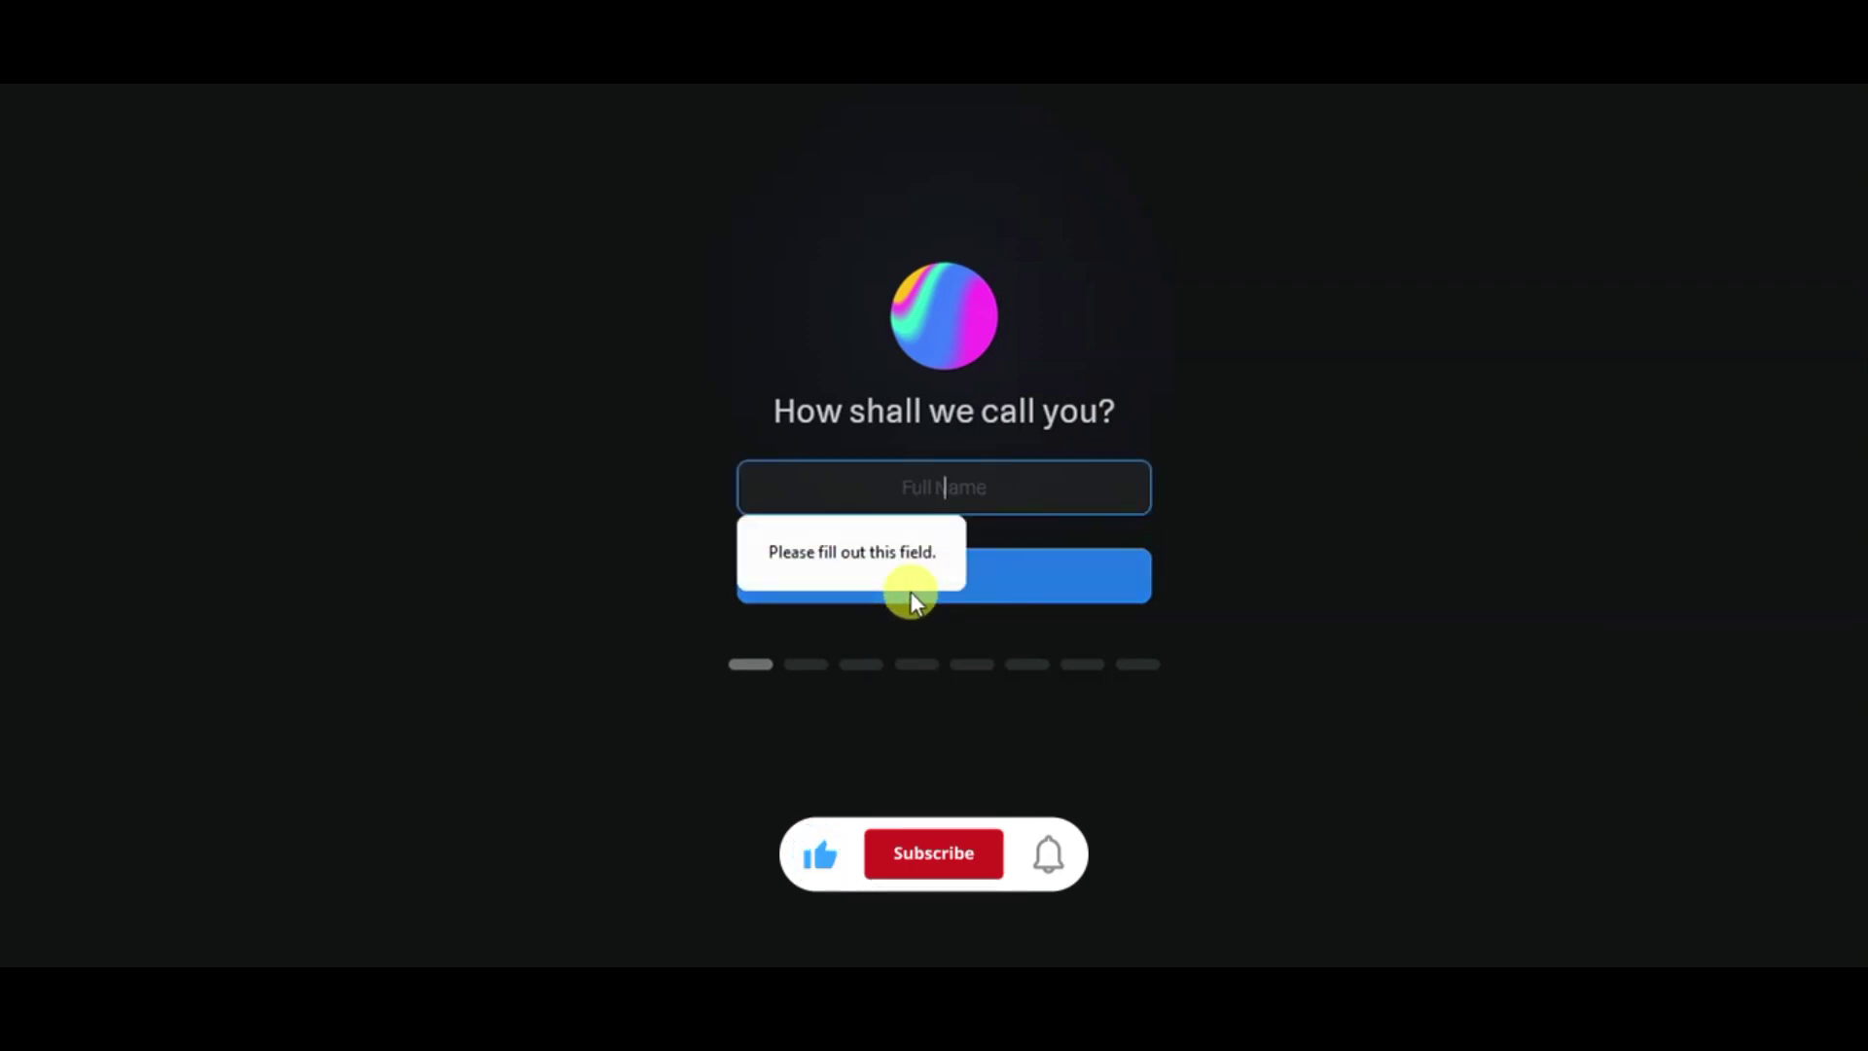
text(SARA)
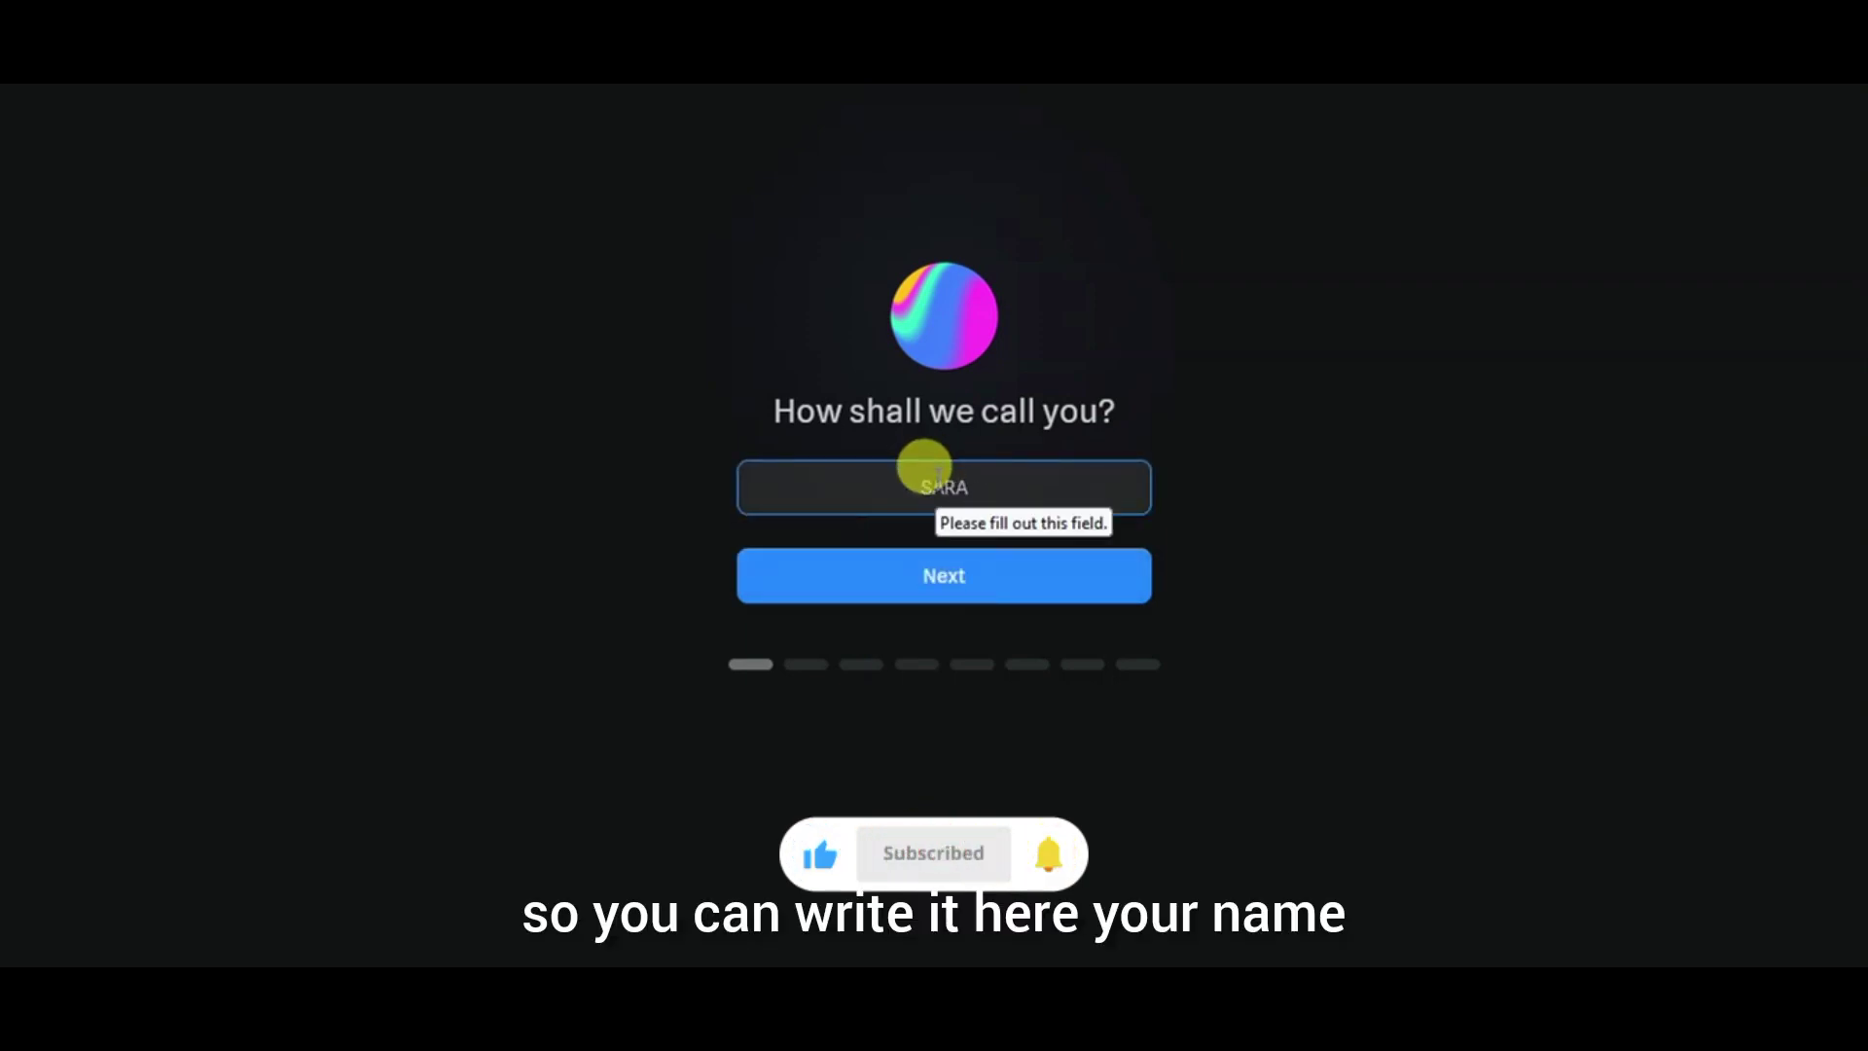
click(942, 579)
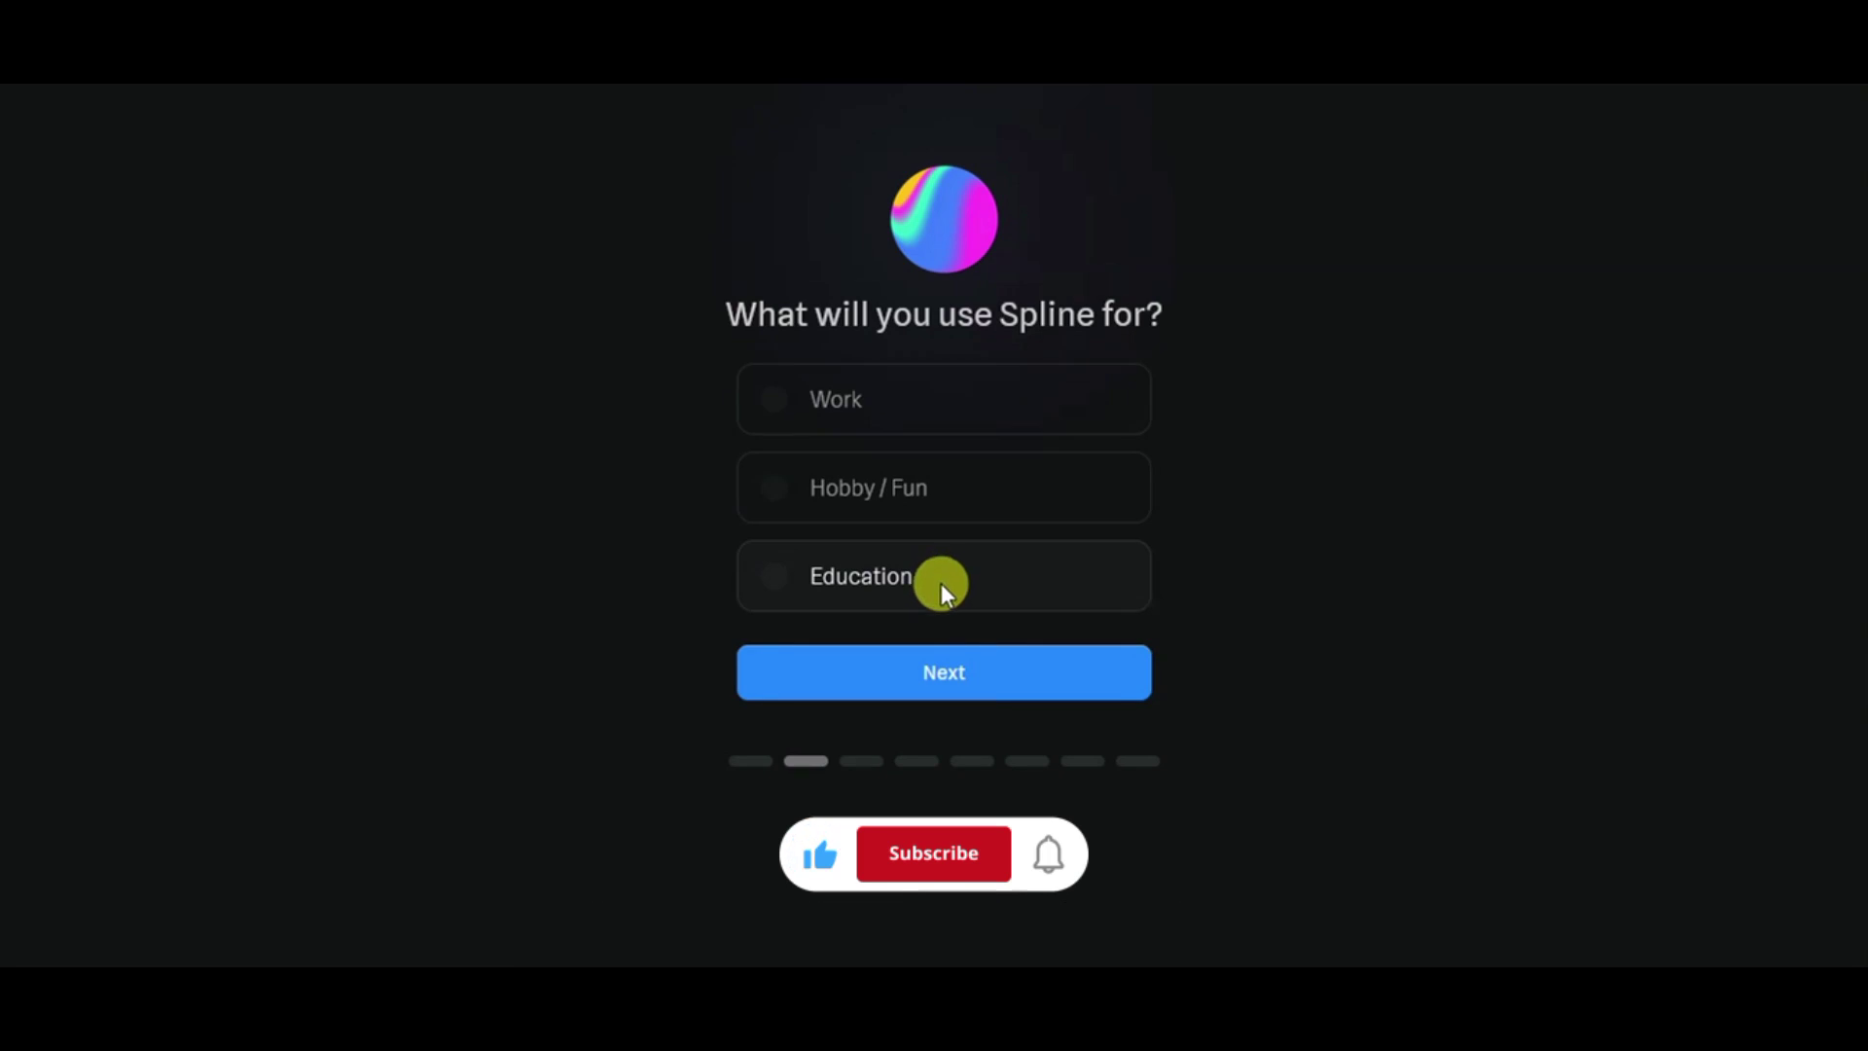
Answer Education as the intended use and Artist as the occupation
click(927, 664)
click(920, 573)
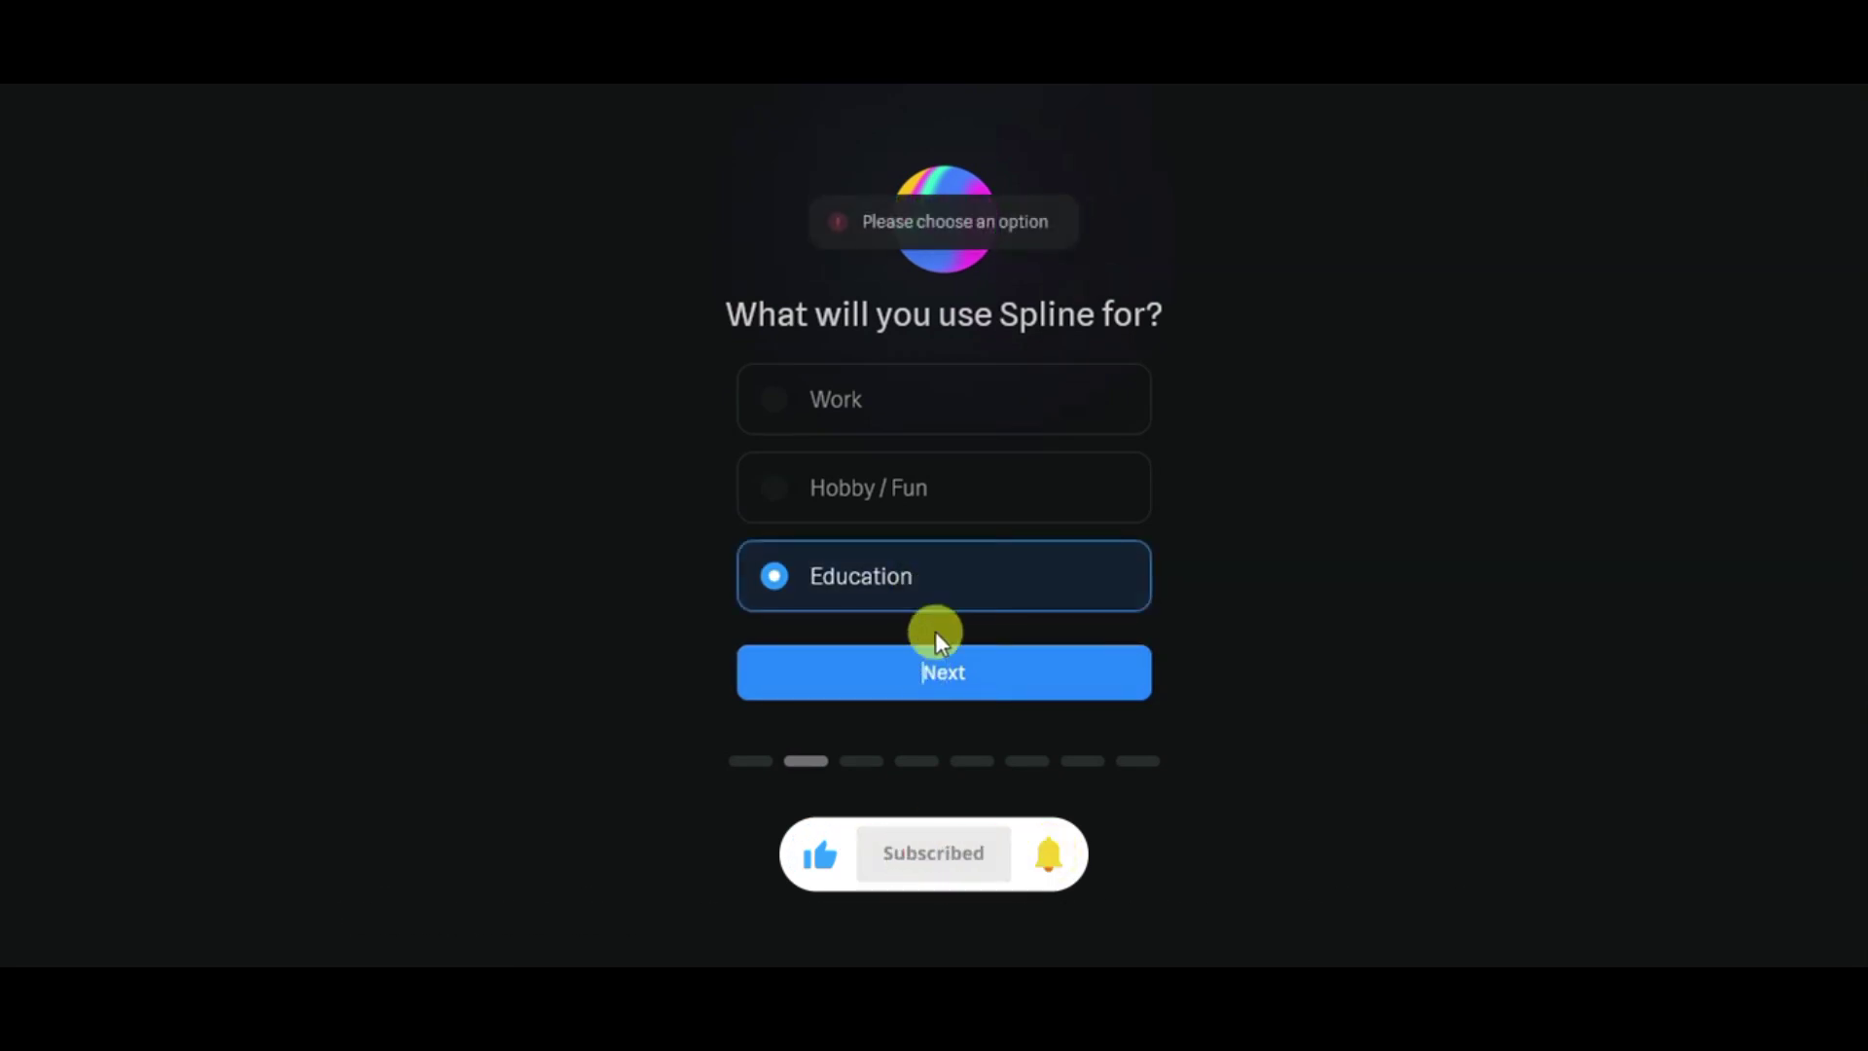
click(945, 664)
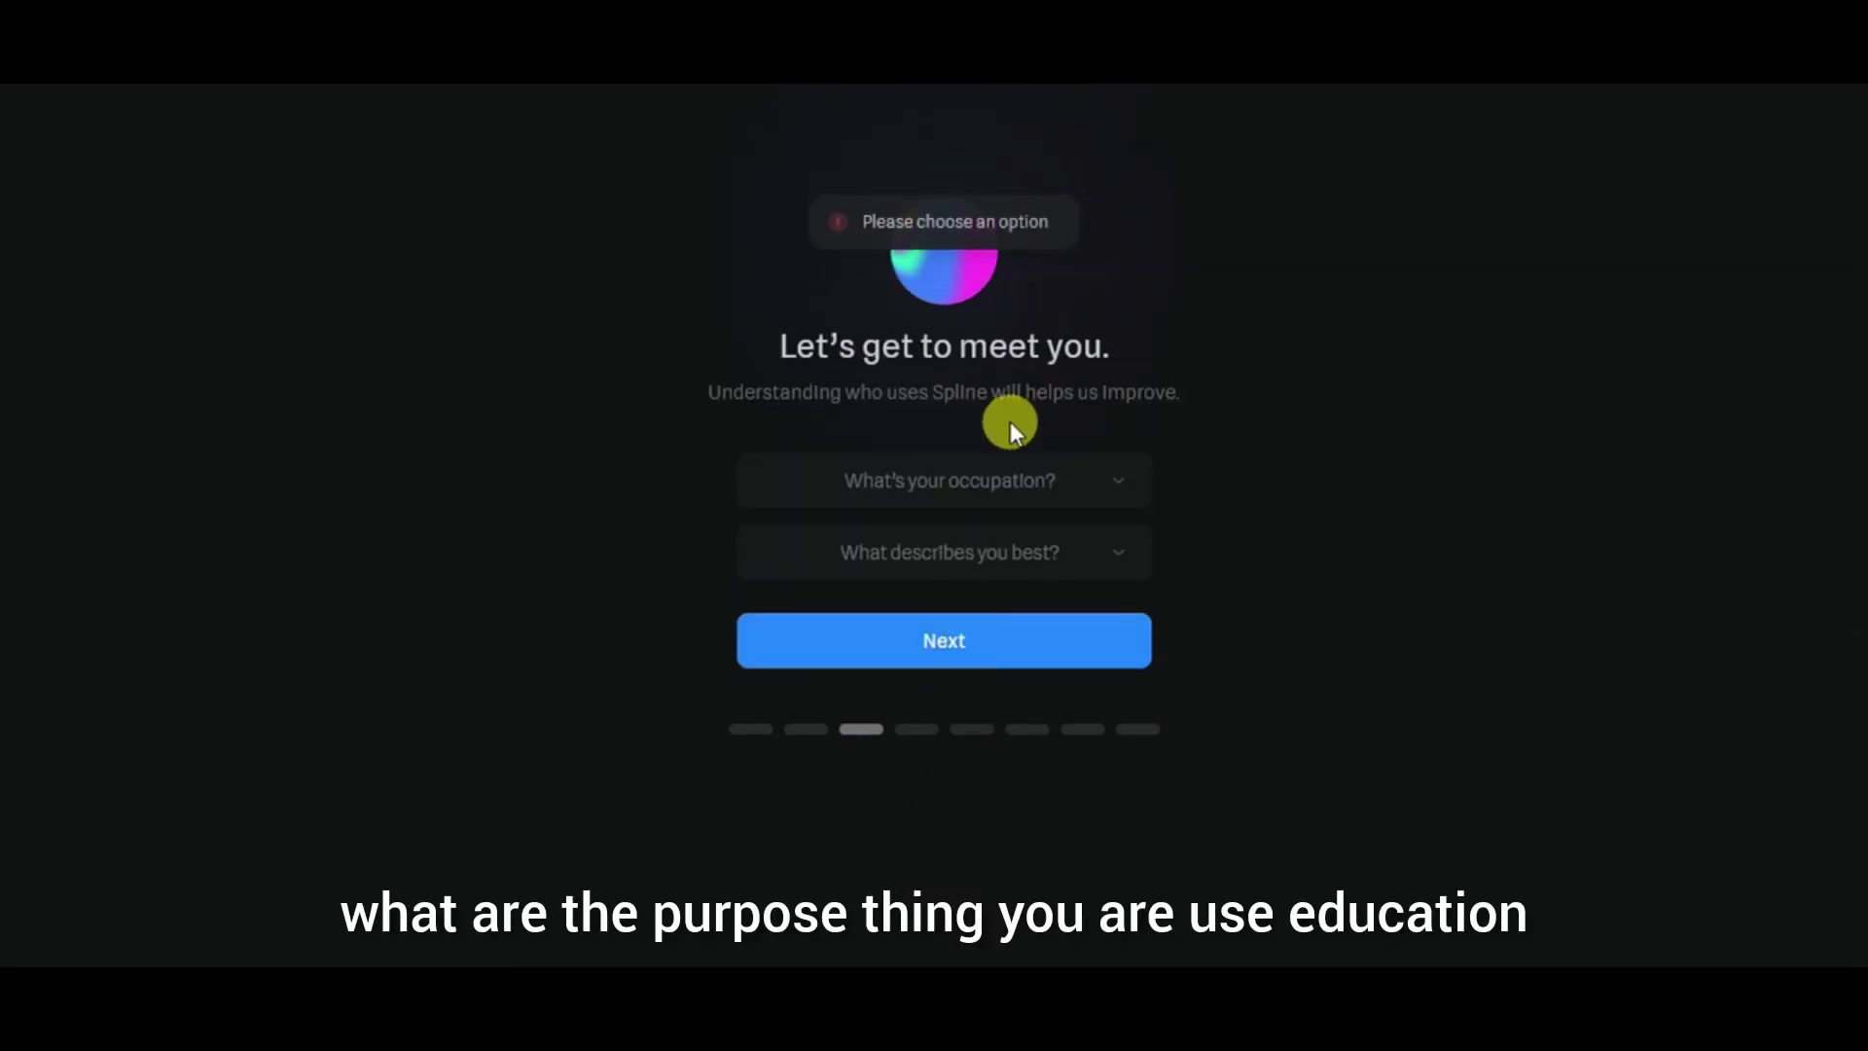
click(1008, 472)
click(942, 622)
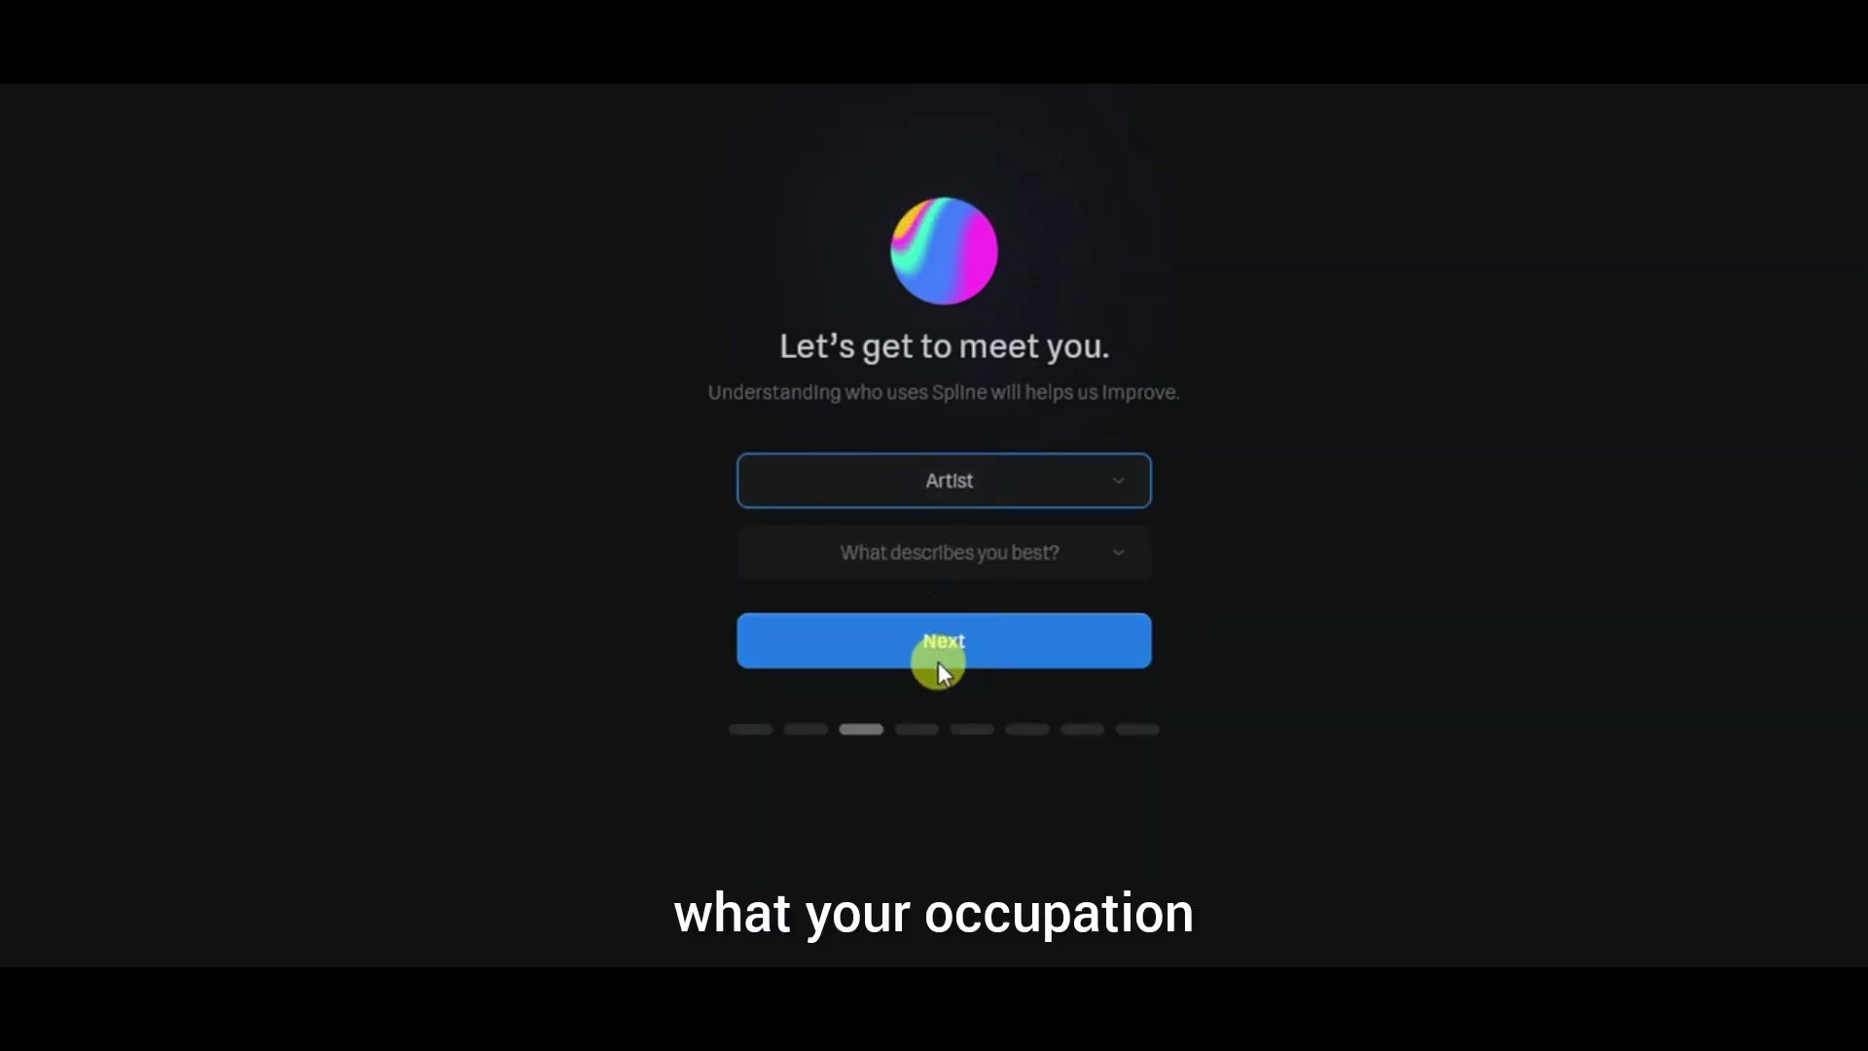
click(939, 662)
Choose Team Player, skip inviting teammates and pass the community creators step
click(982, 573)
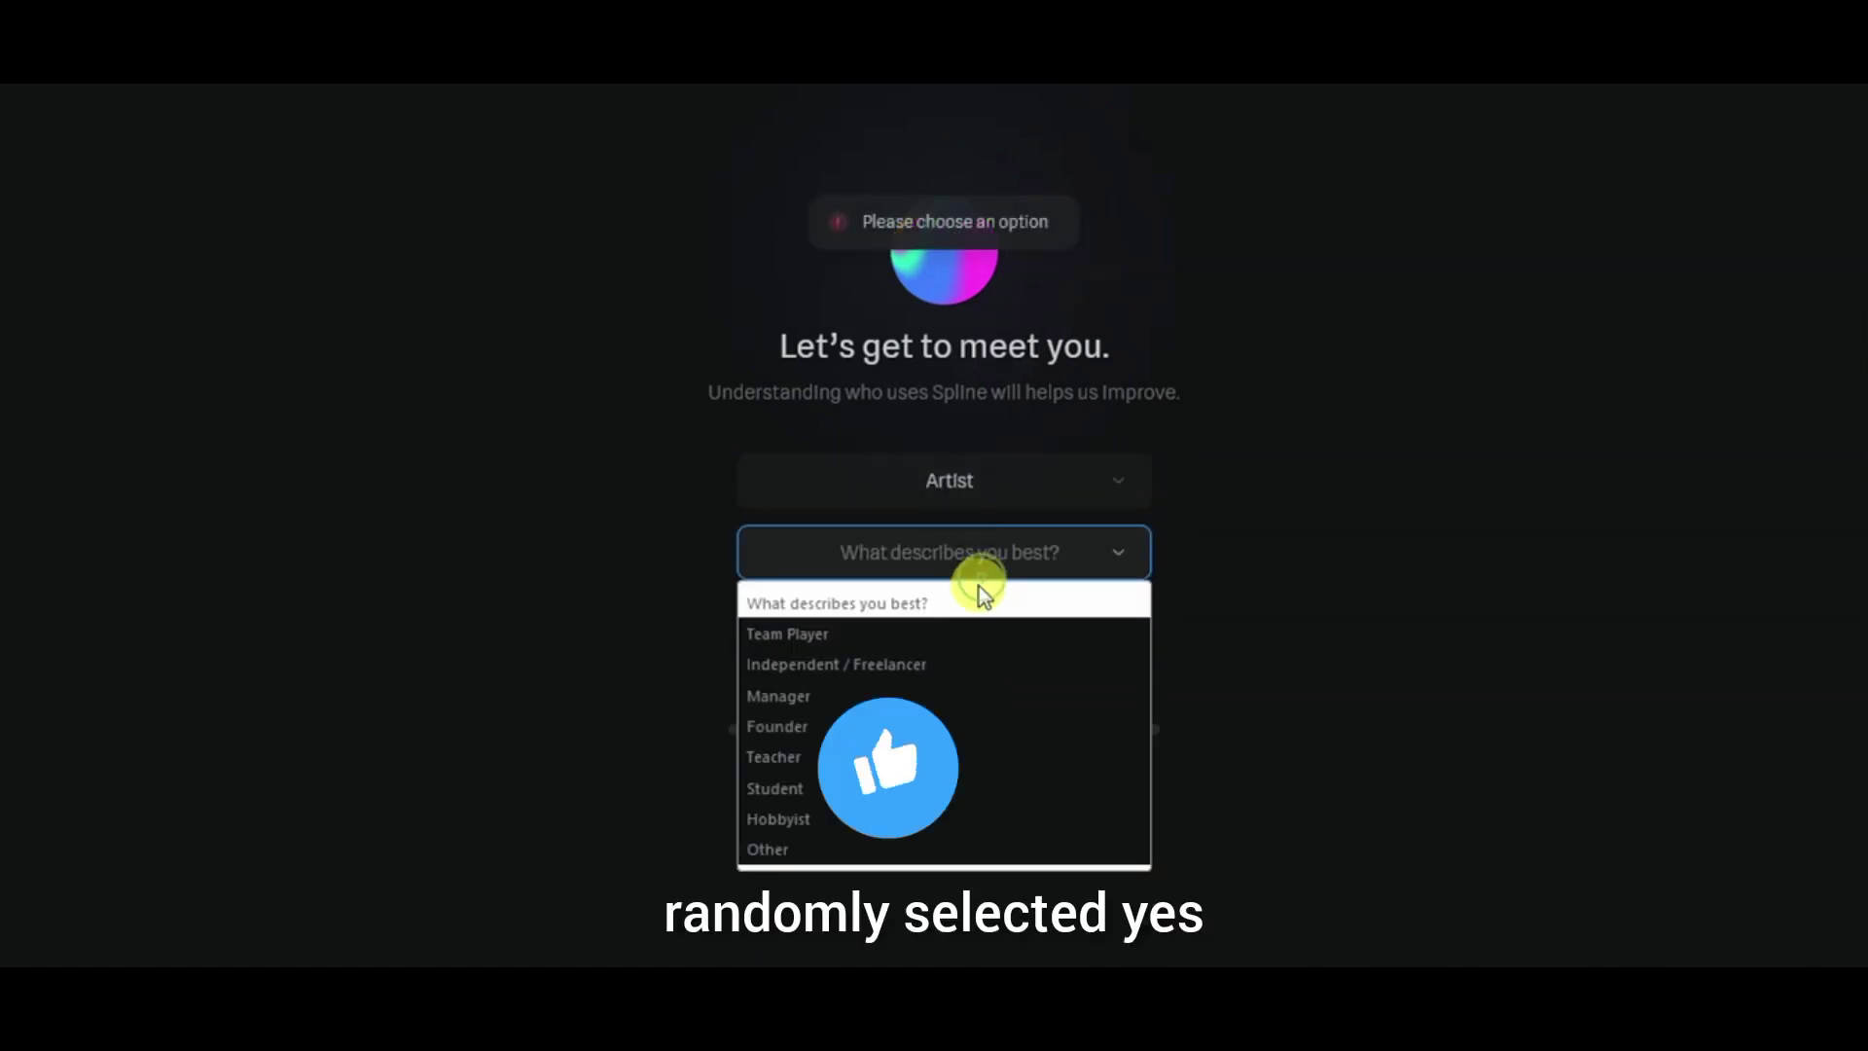
click(955, 634)
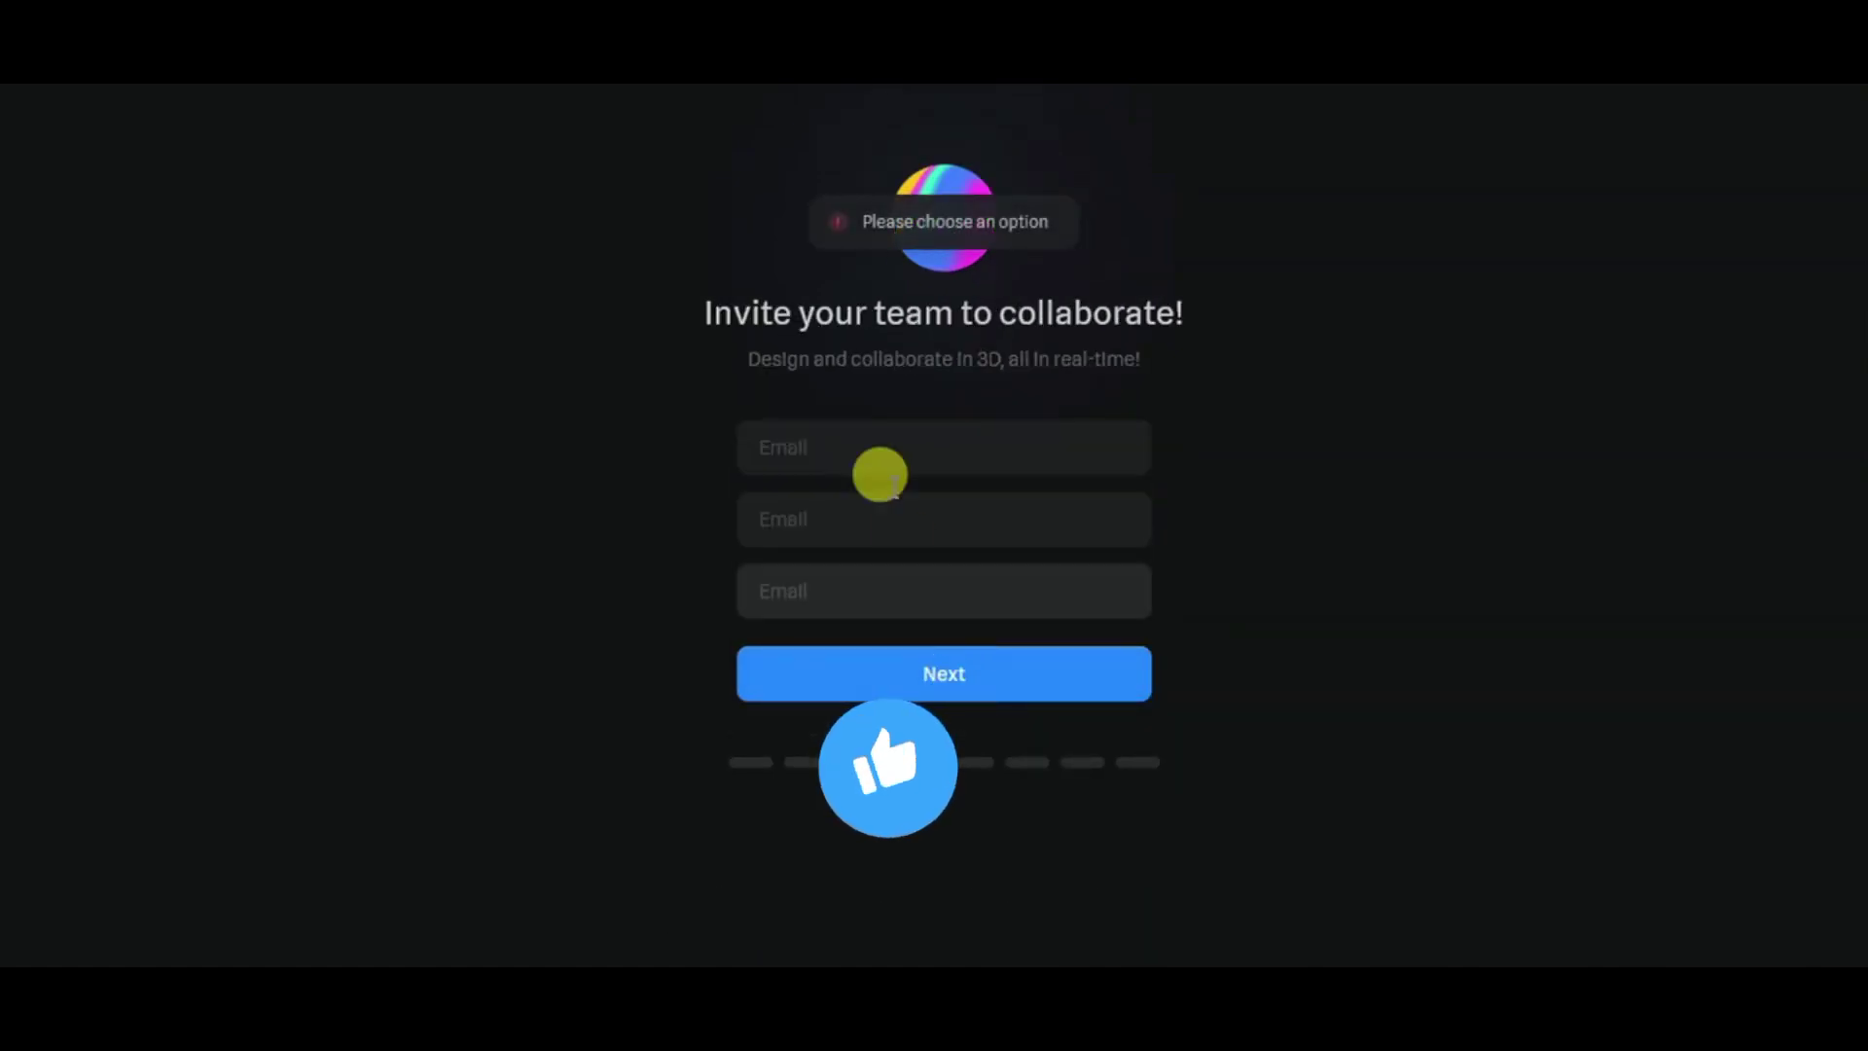
click(882, 463)
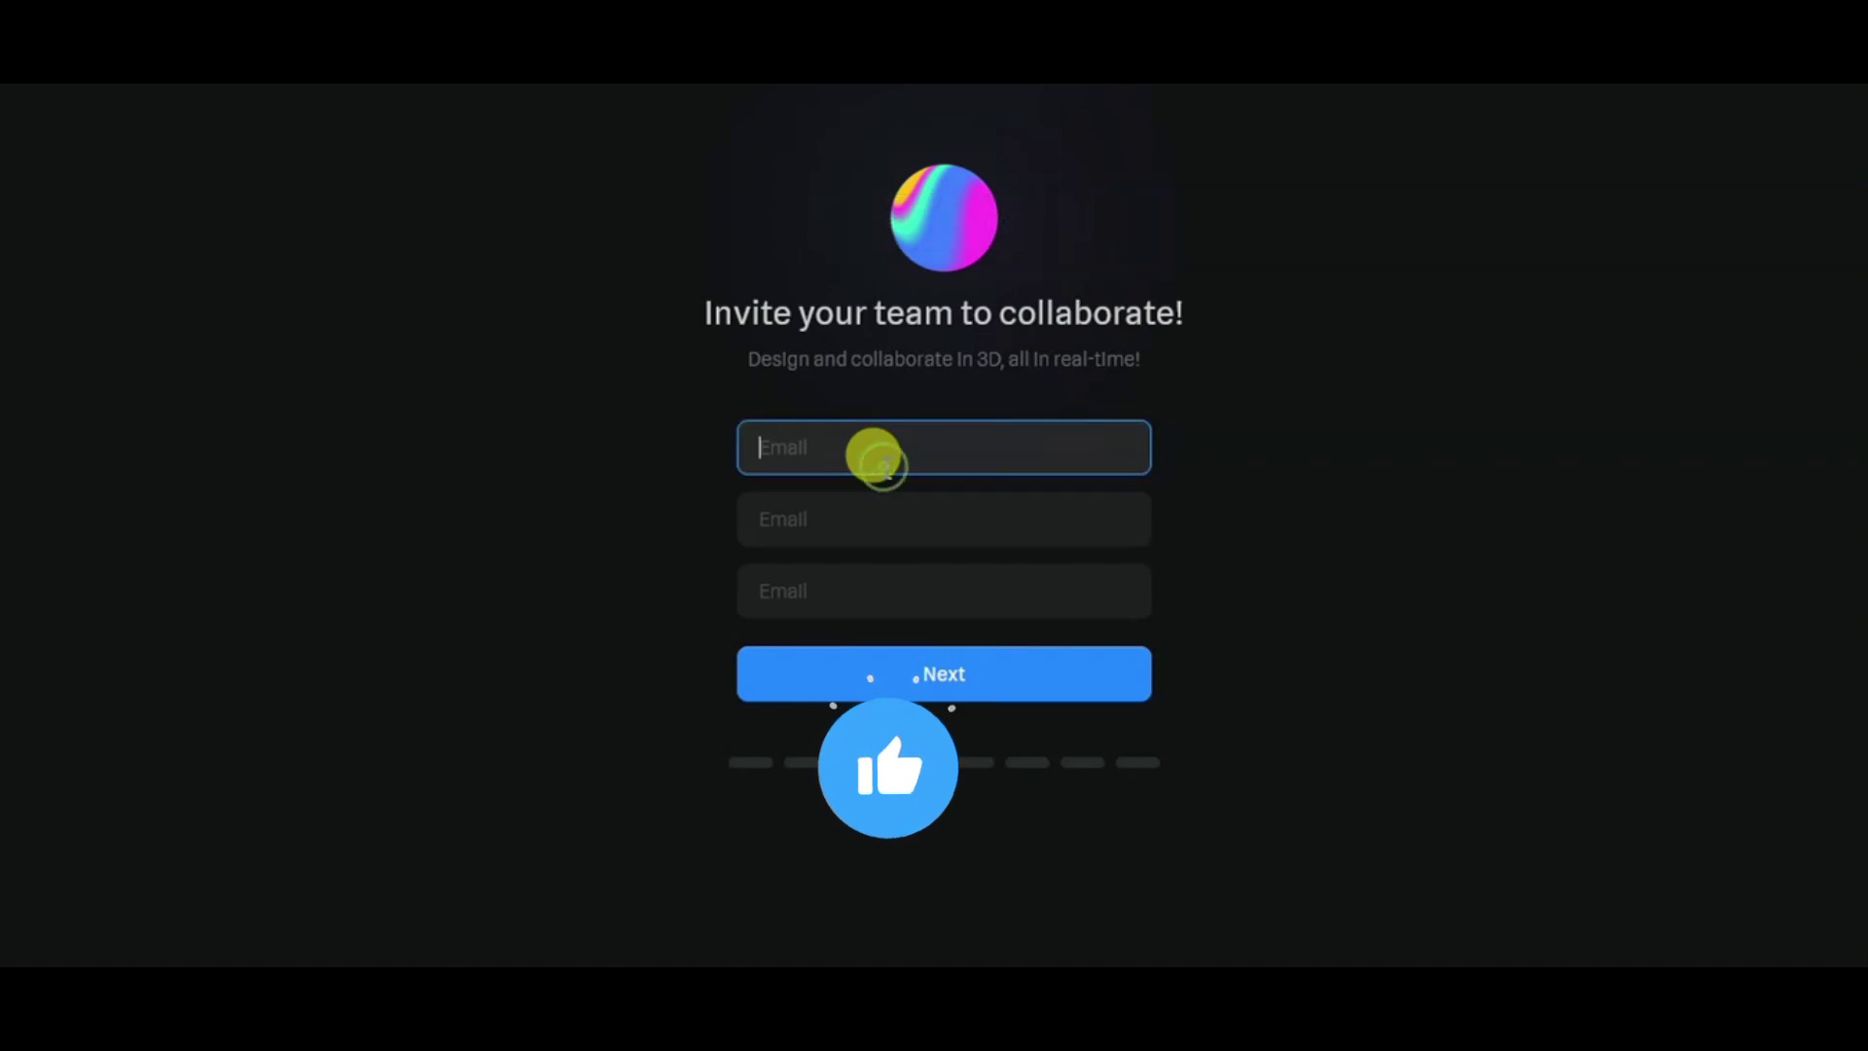
click(952, 661)
click(963, 741)
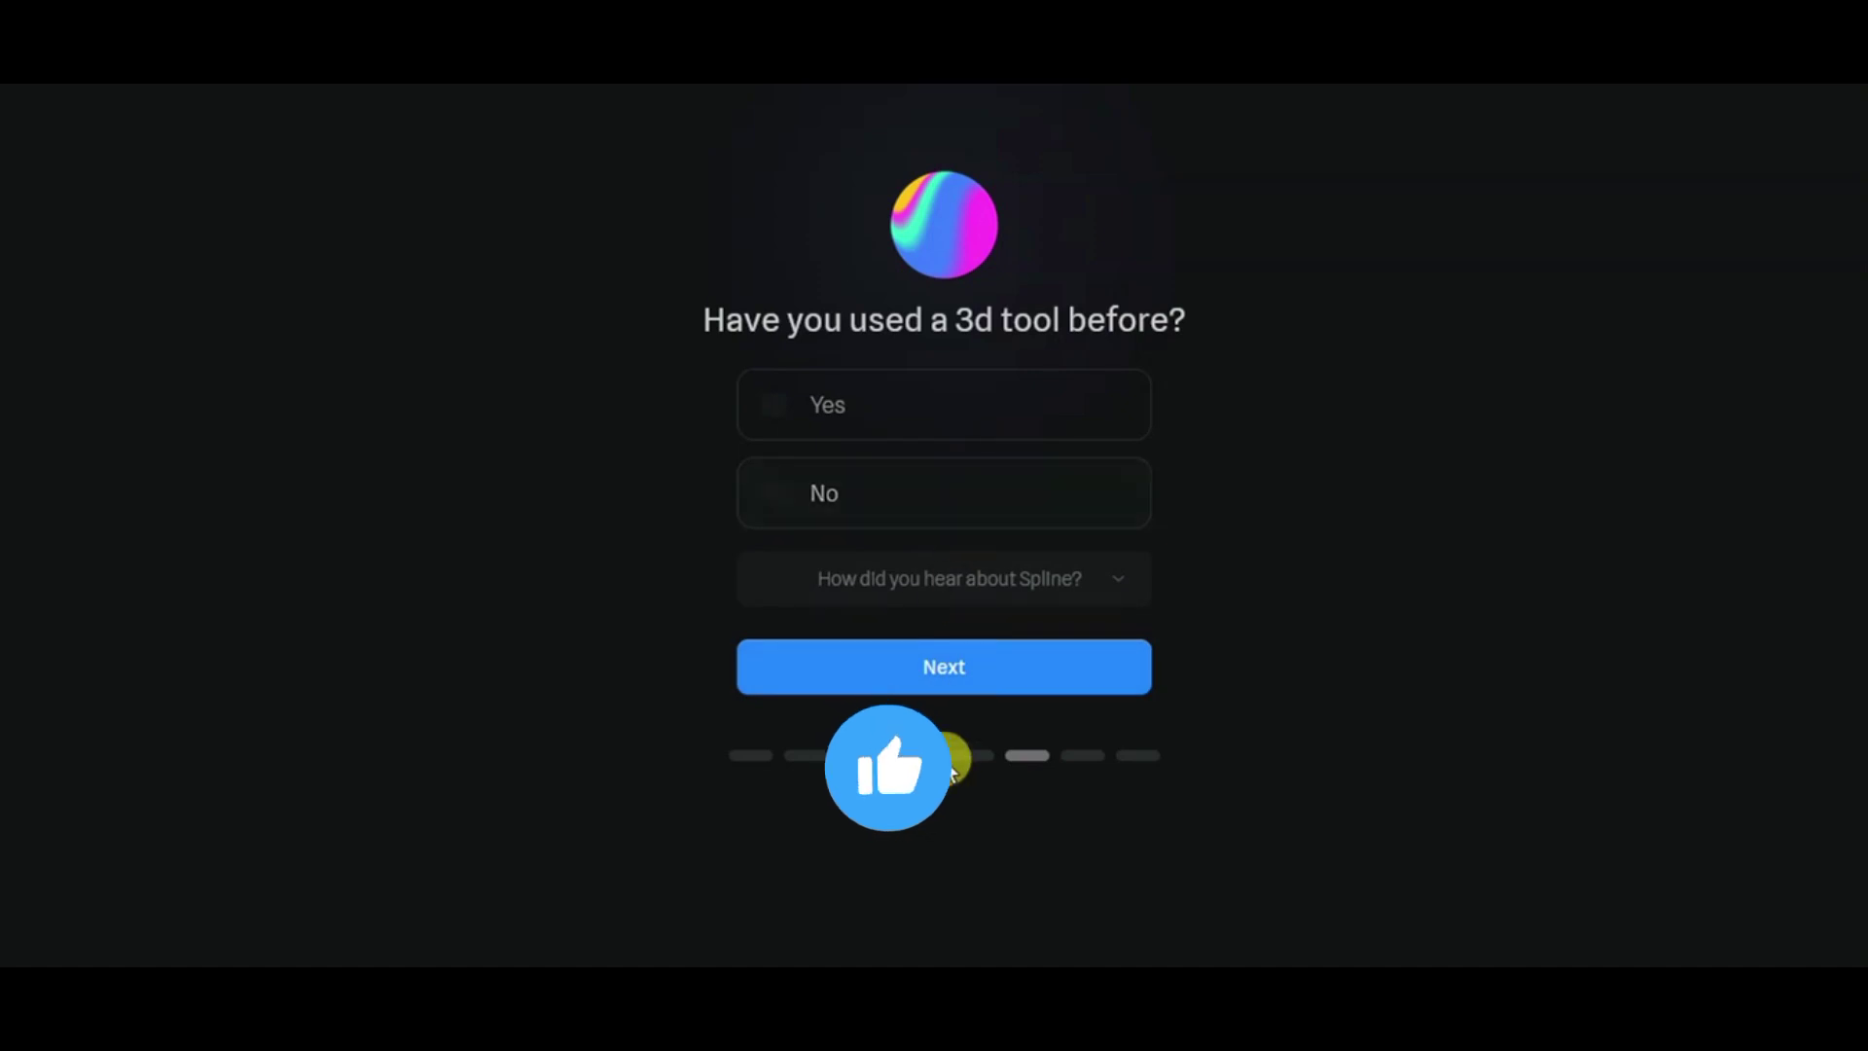
click(941, 657)
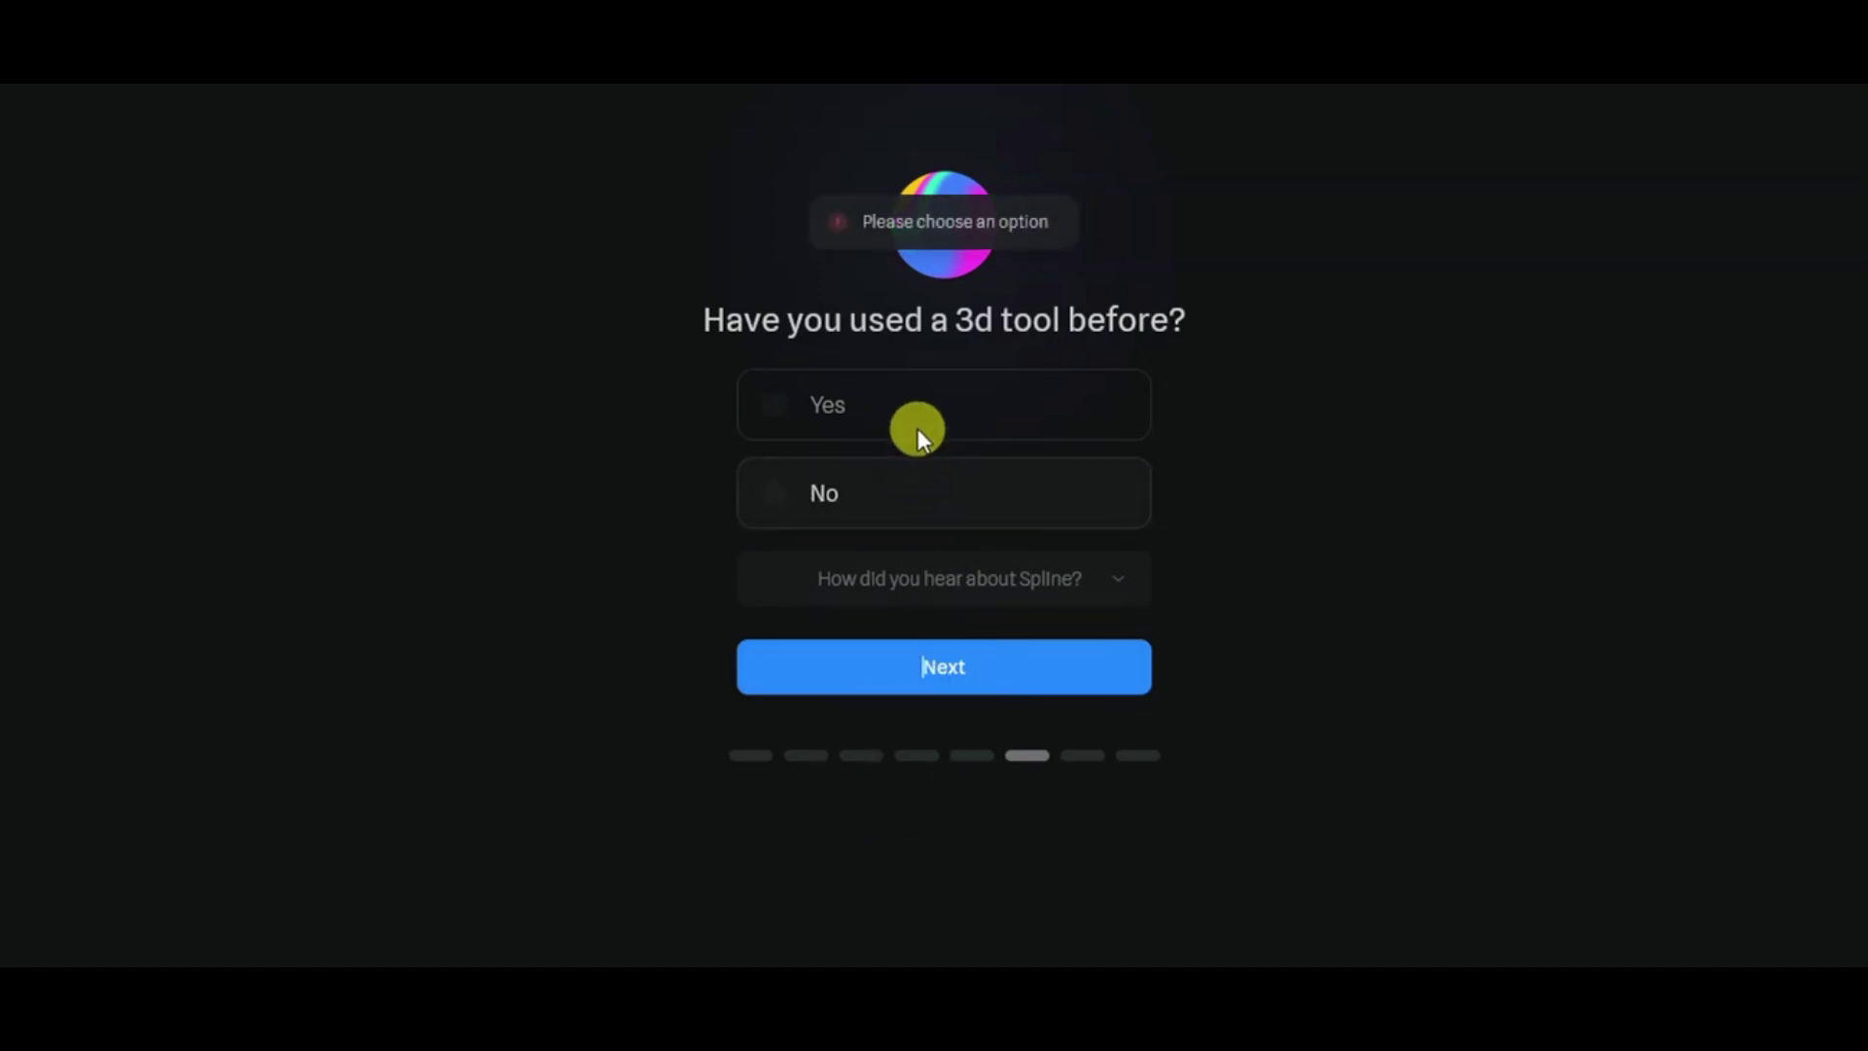
Answer Yes to prior 3D use, LinkedIn as referral, and Interactive 3D as interest, then finish
click(919, 427)
click(930, 665)
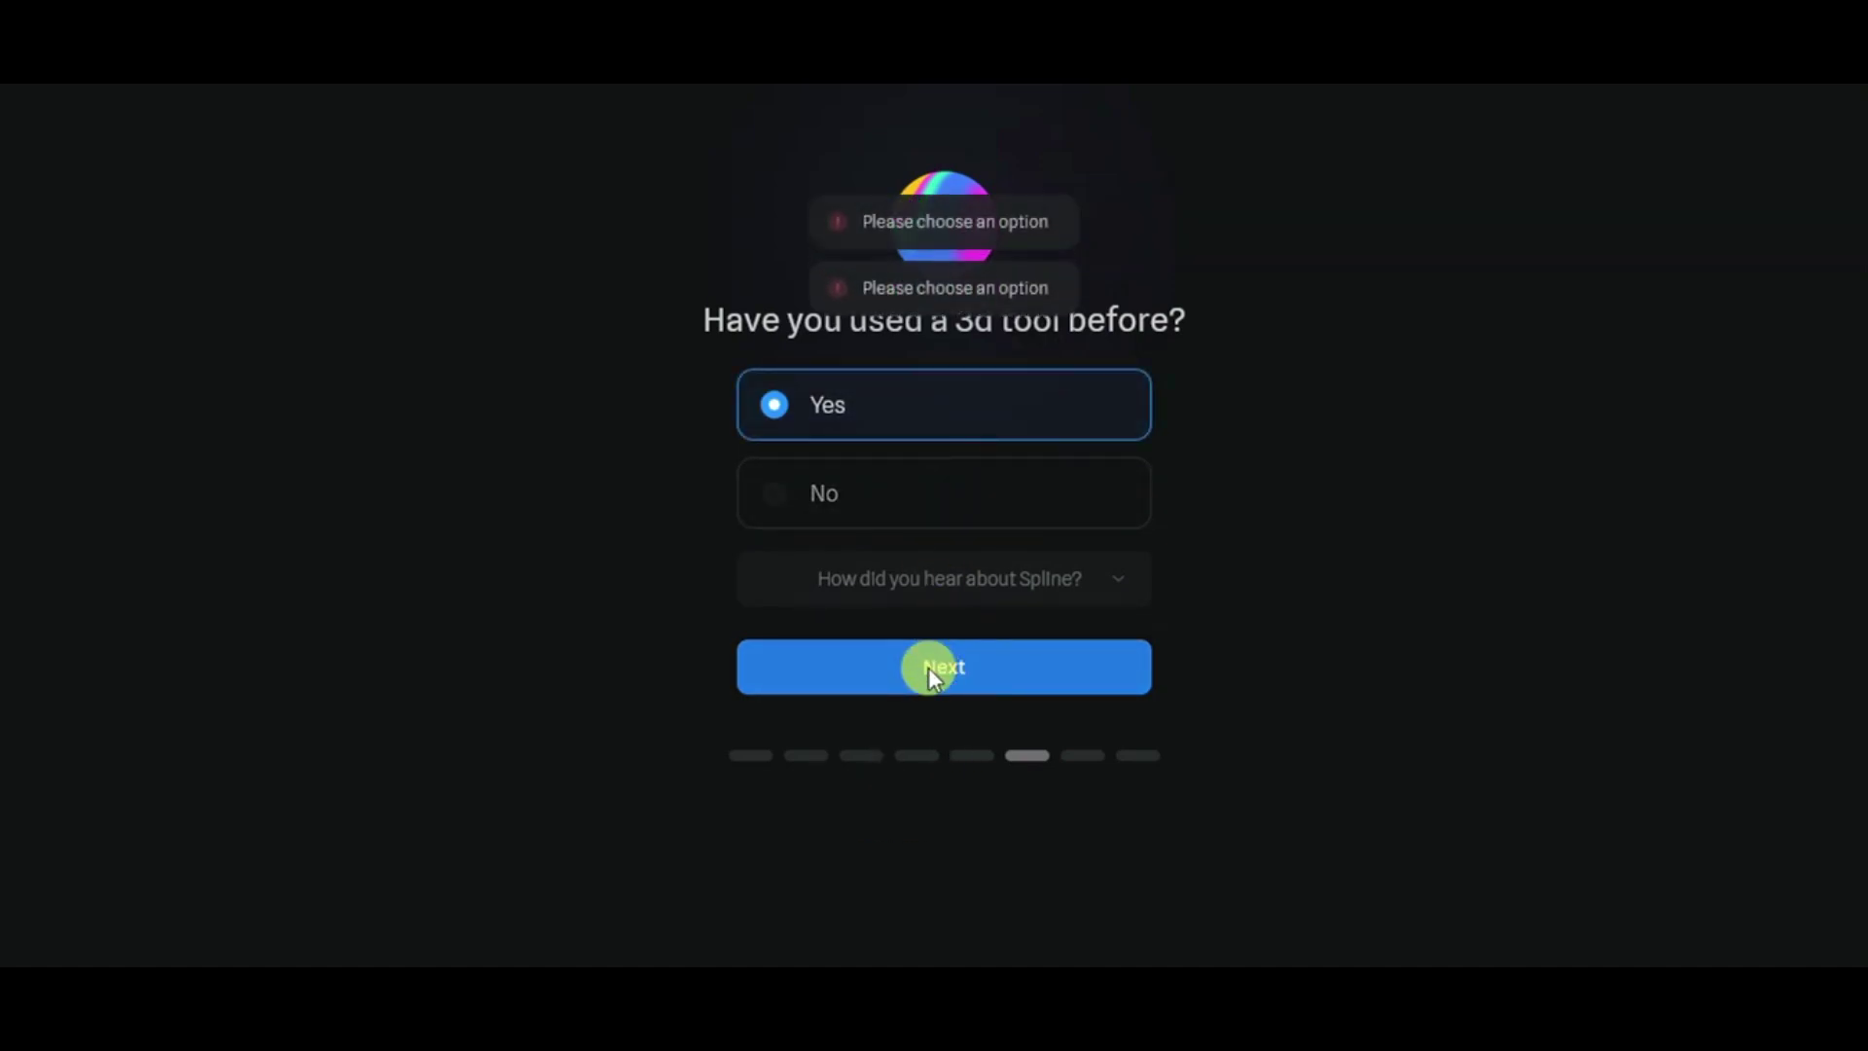
click(932, 578)
click(912, 406)
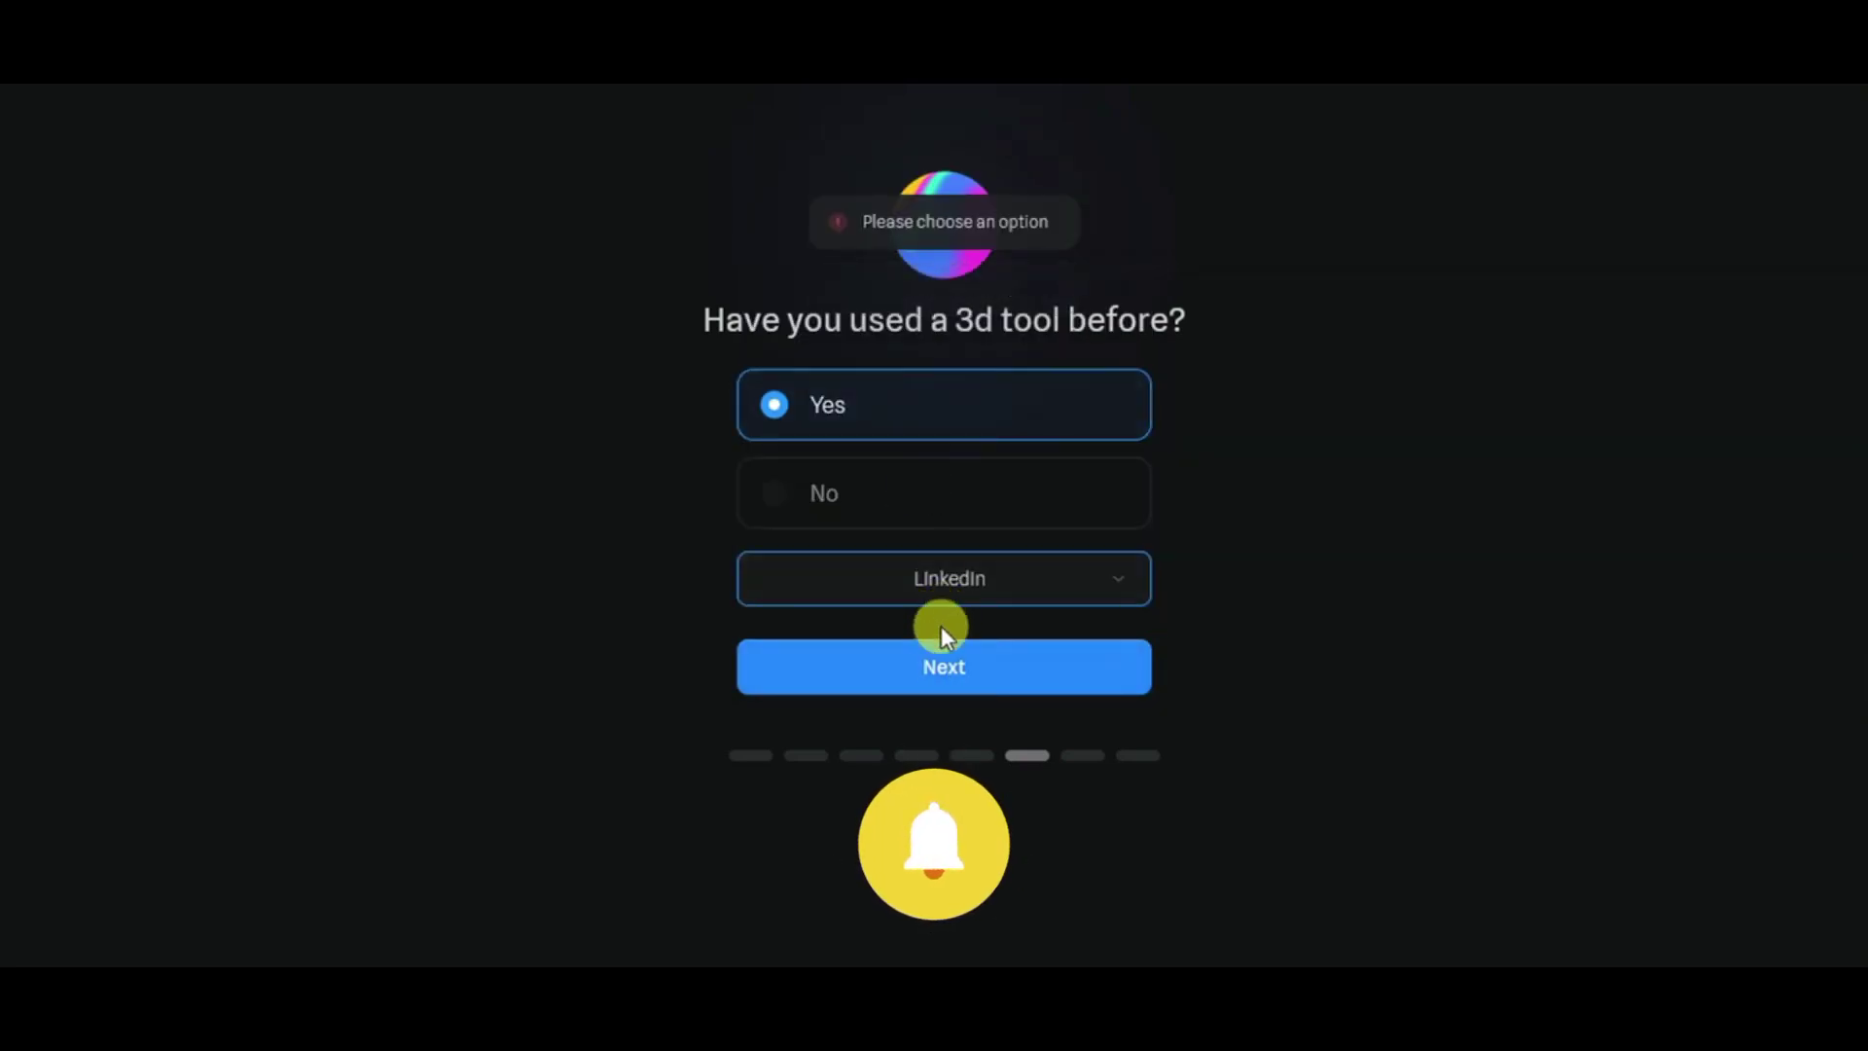
click(929, 670)
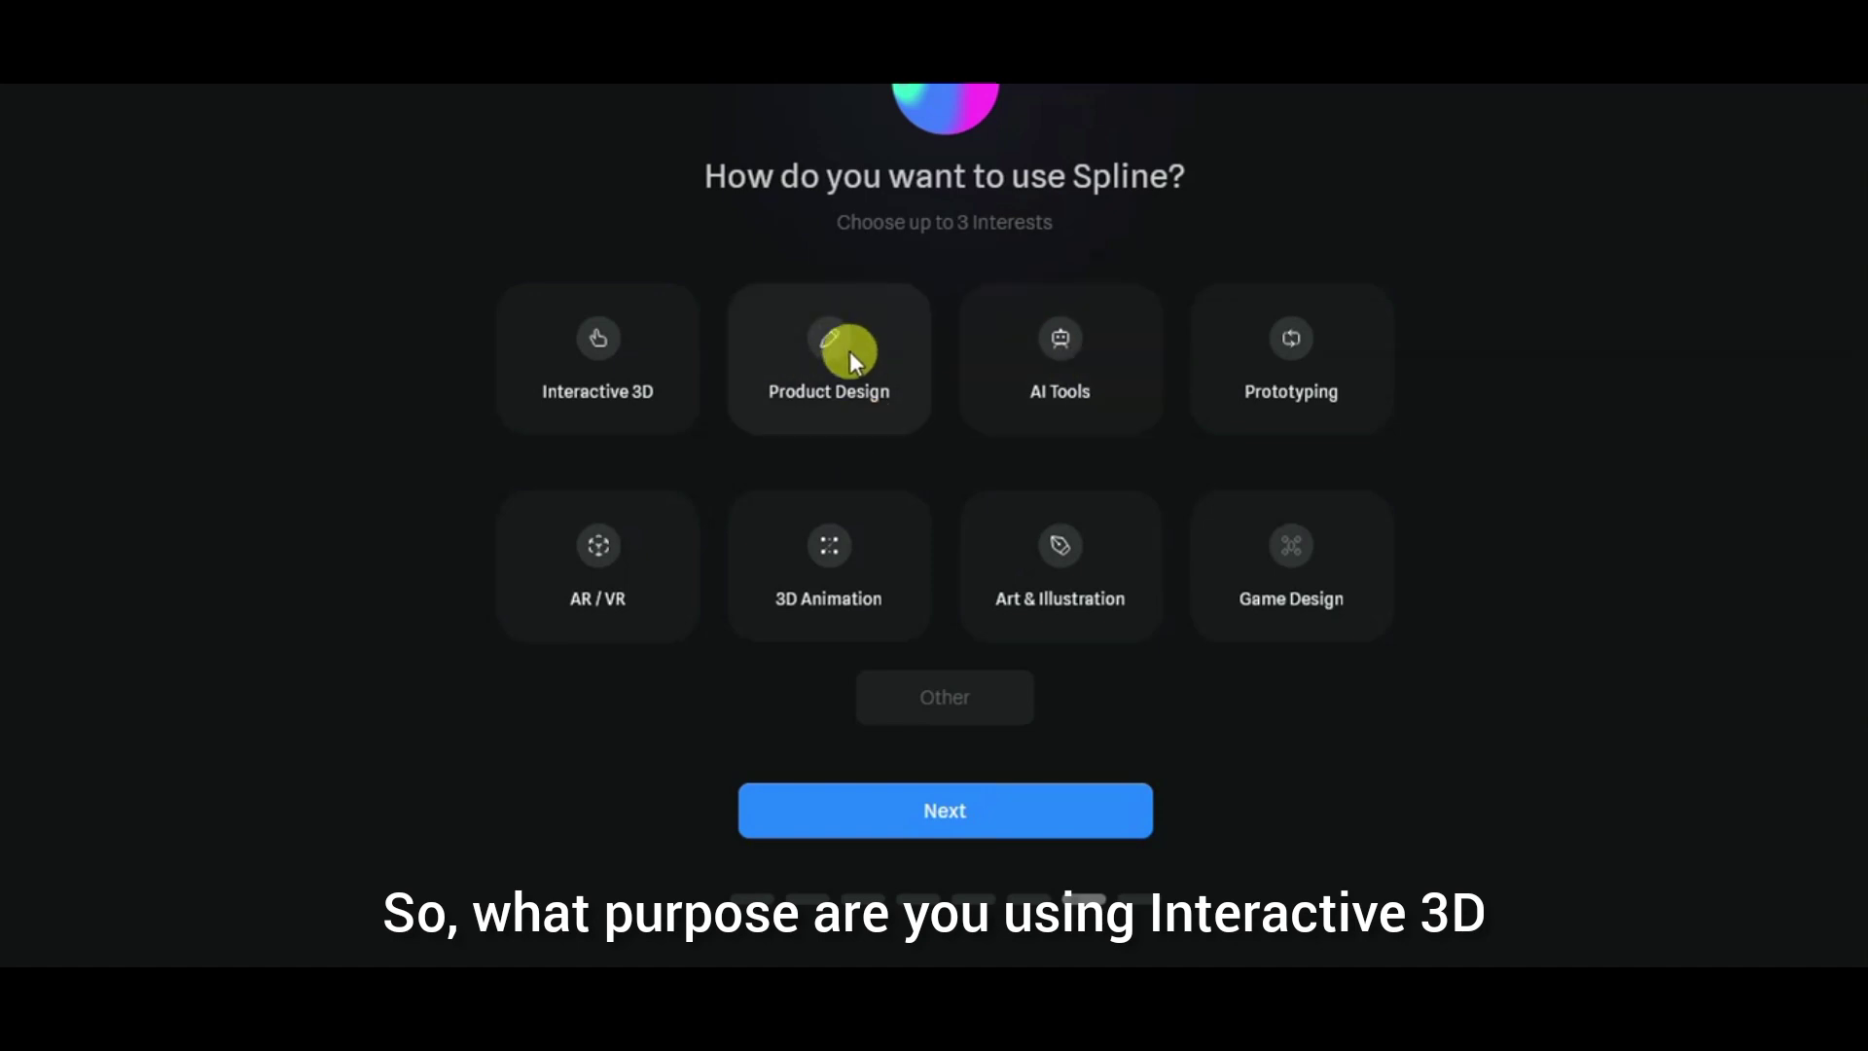
click(603, 356)
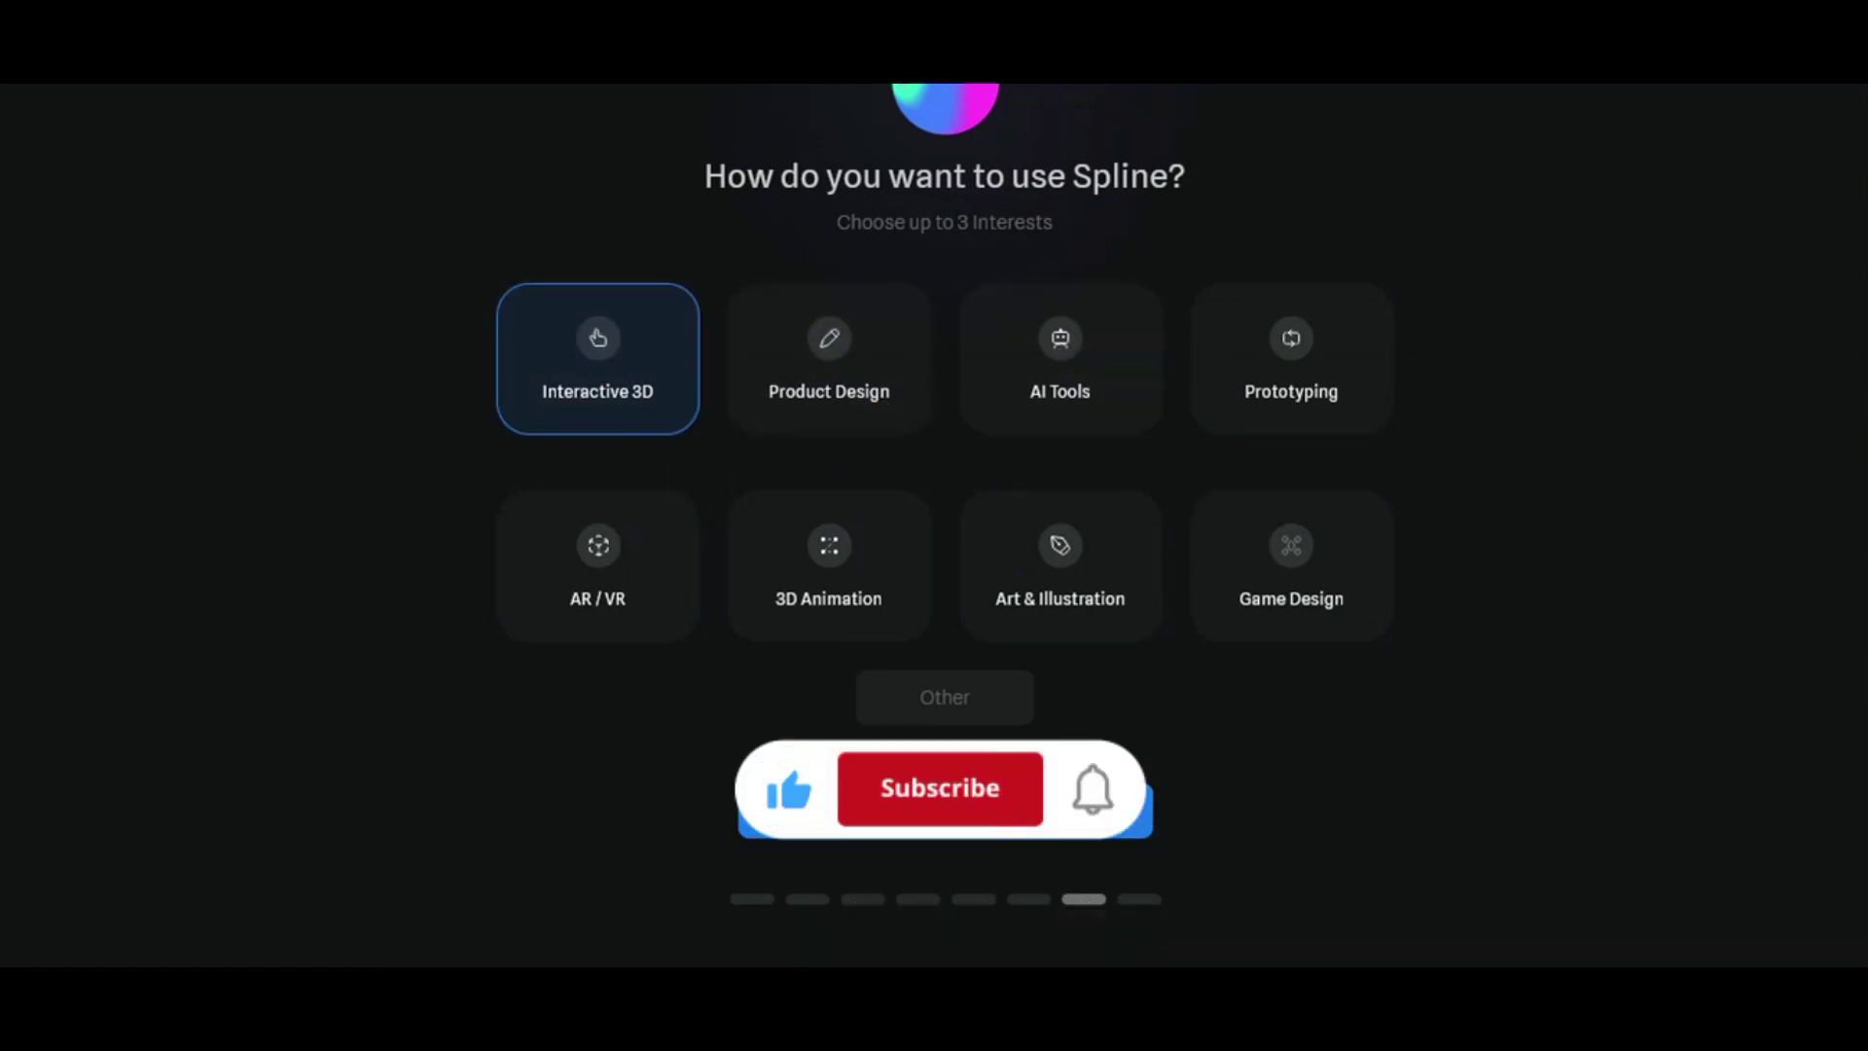
click(952, 609)
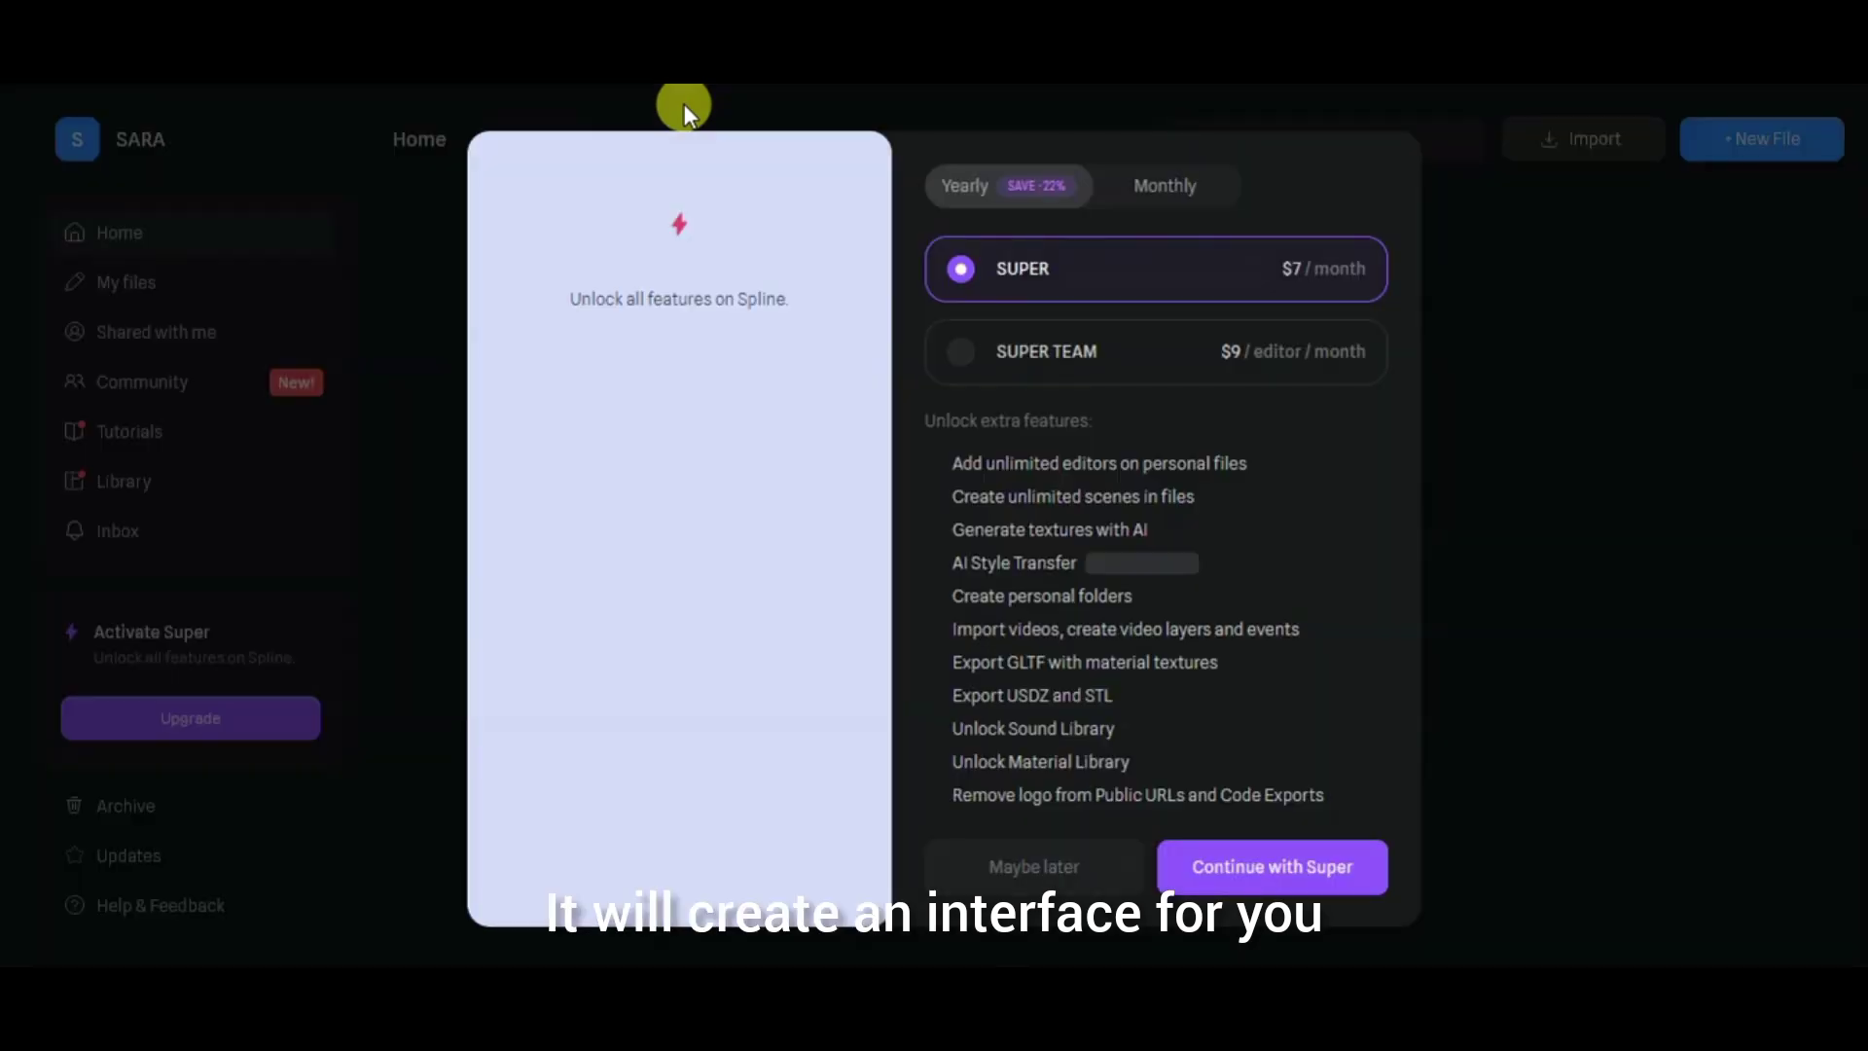
Decline the Super plan upgrade with 'Maybe later'
click(1044, 859)
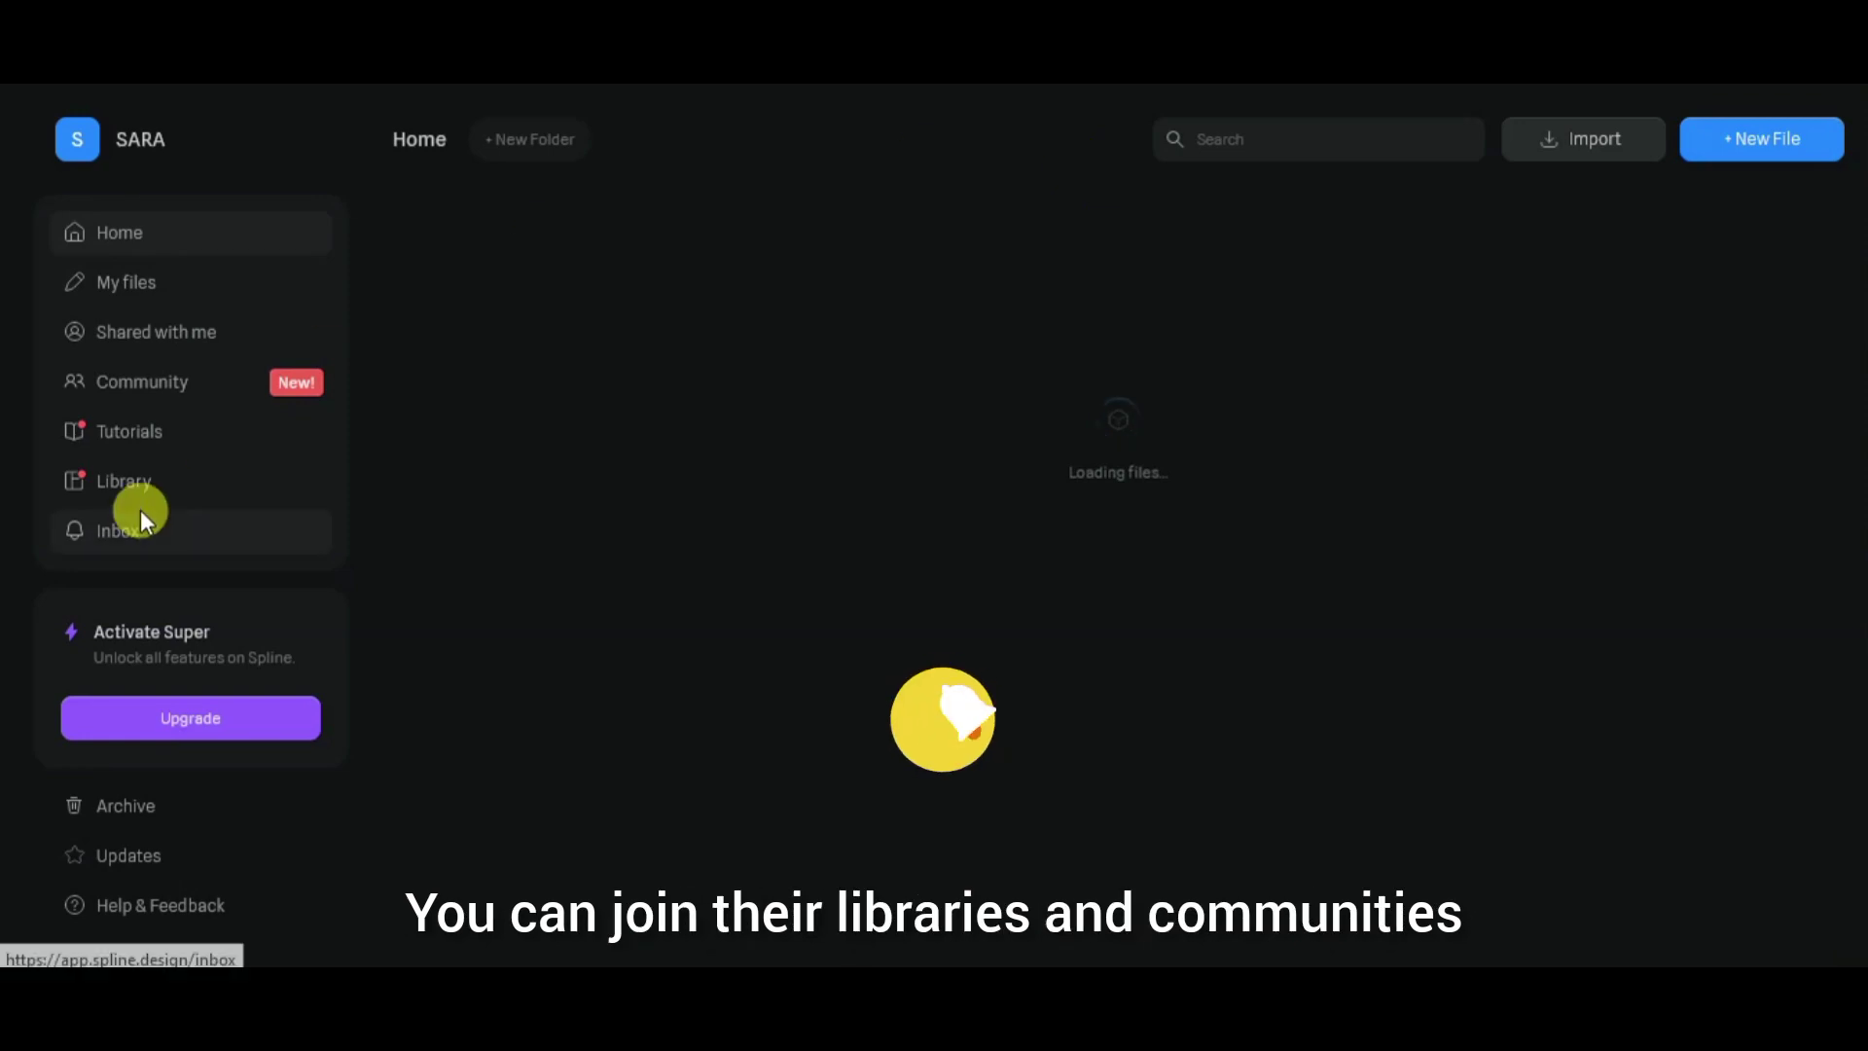
From the Library, dismiss the 'New in Spline!' popup and open Purple 3D Icons
click(141, 483)
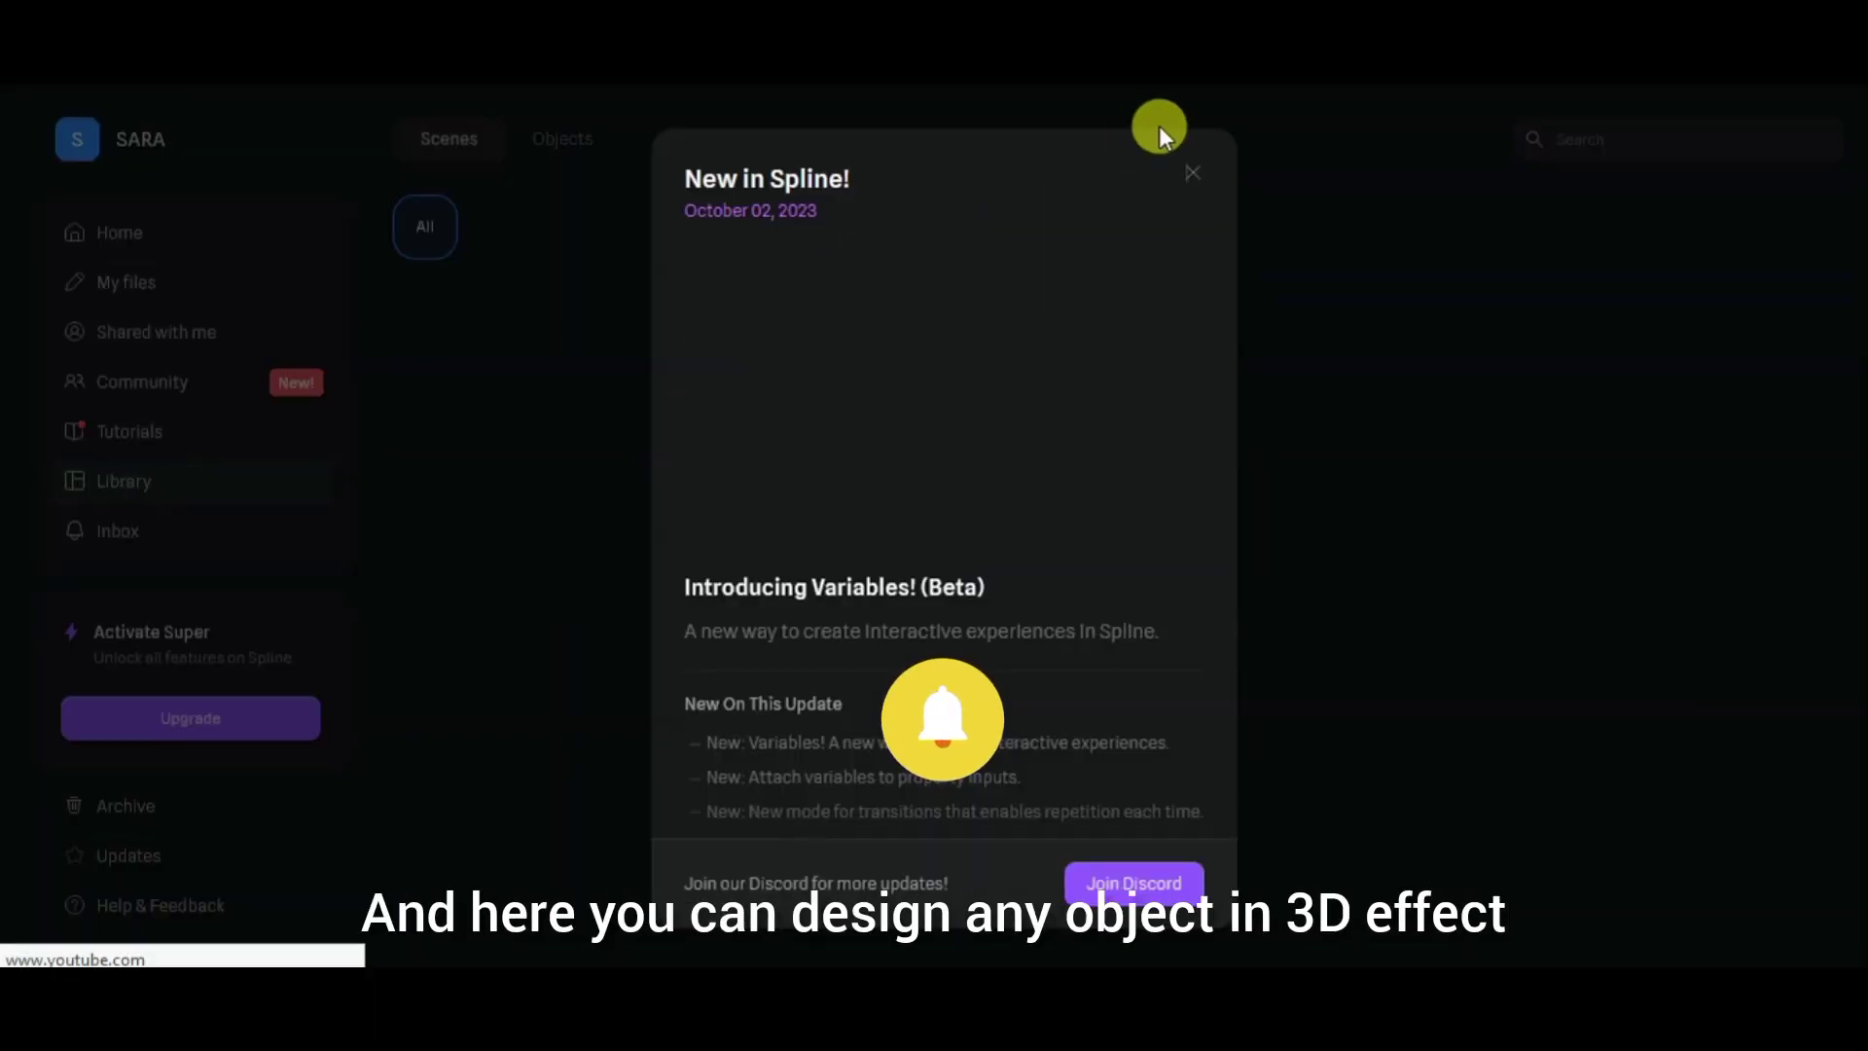
click(1195, 180)
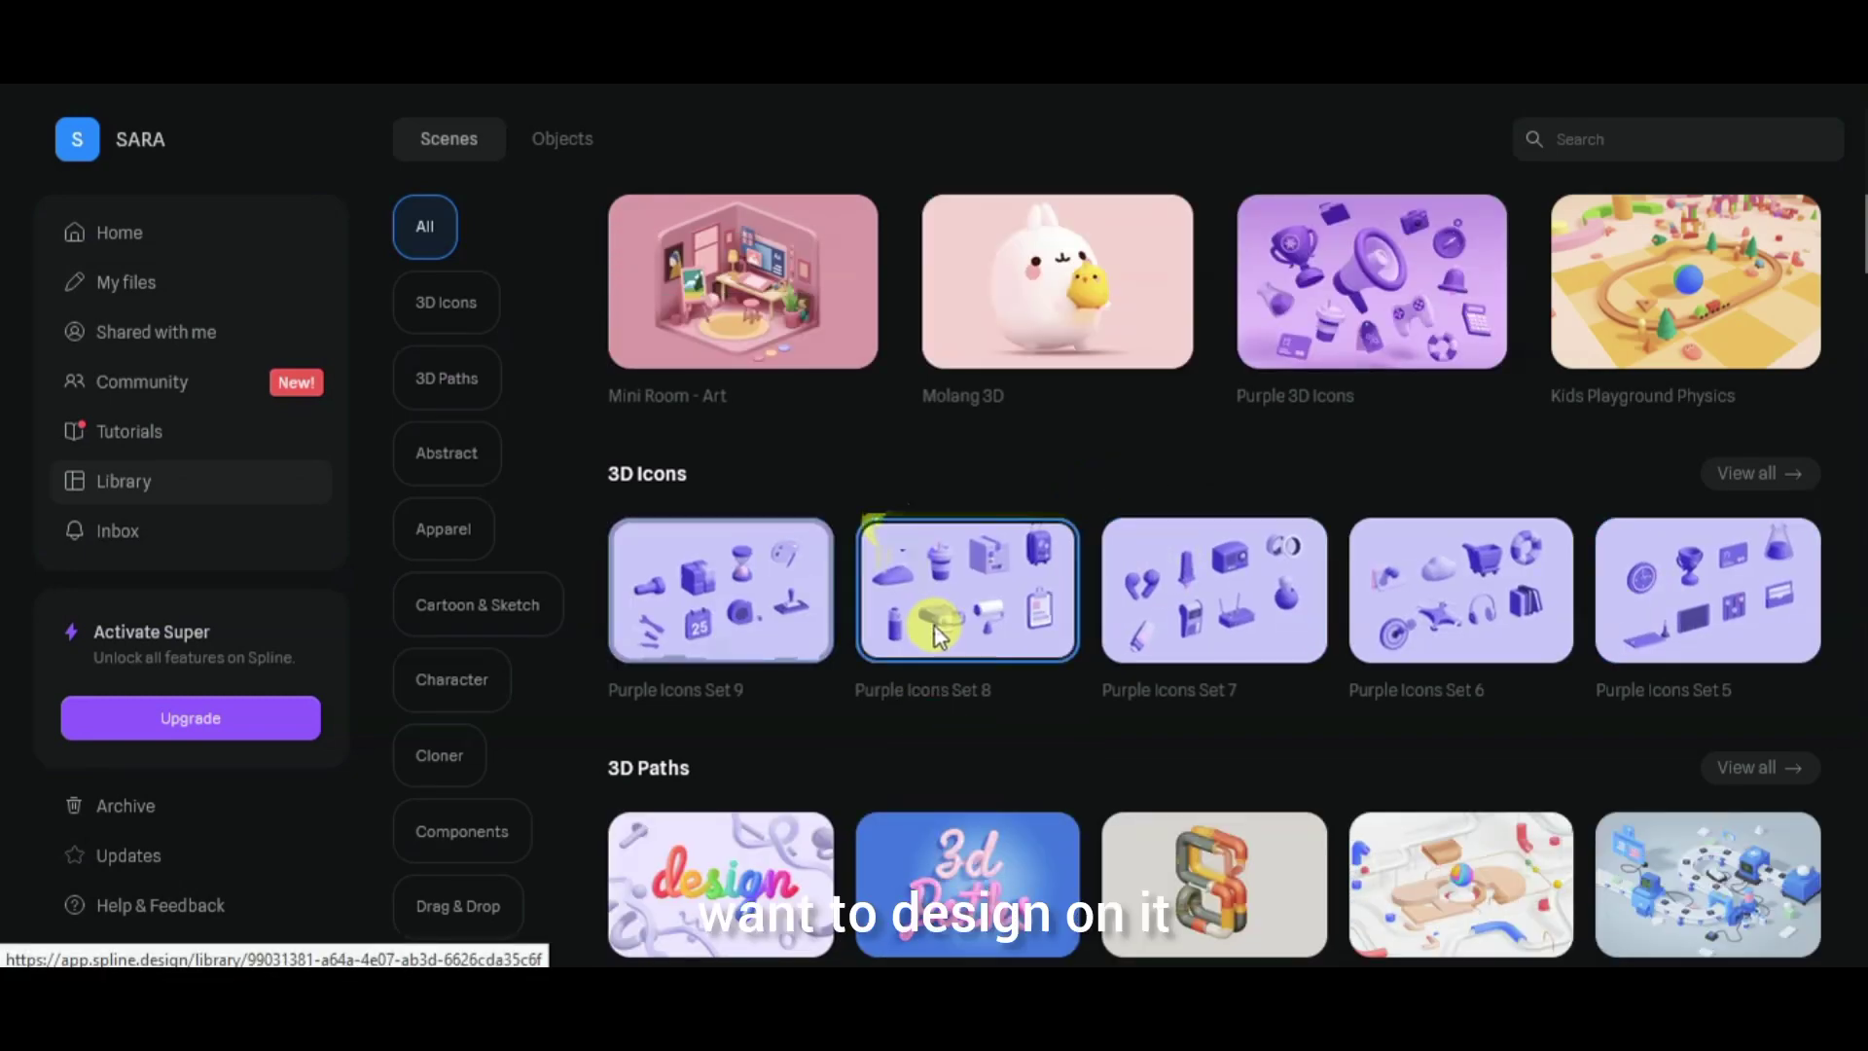
click(1329, 300)
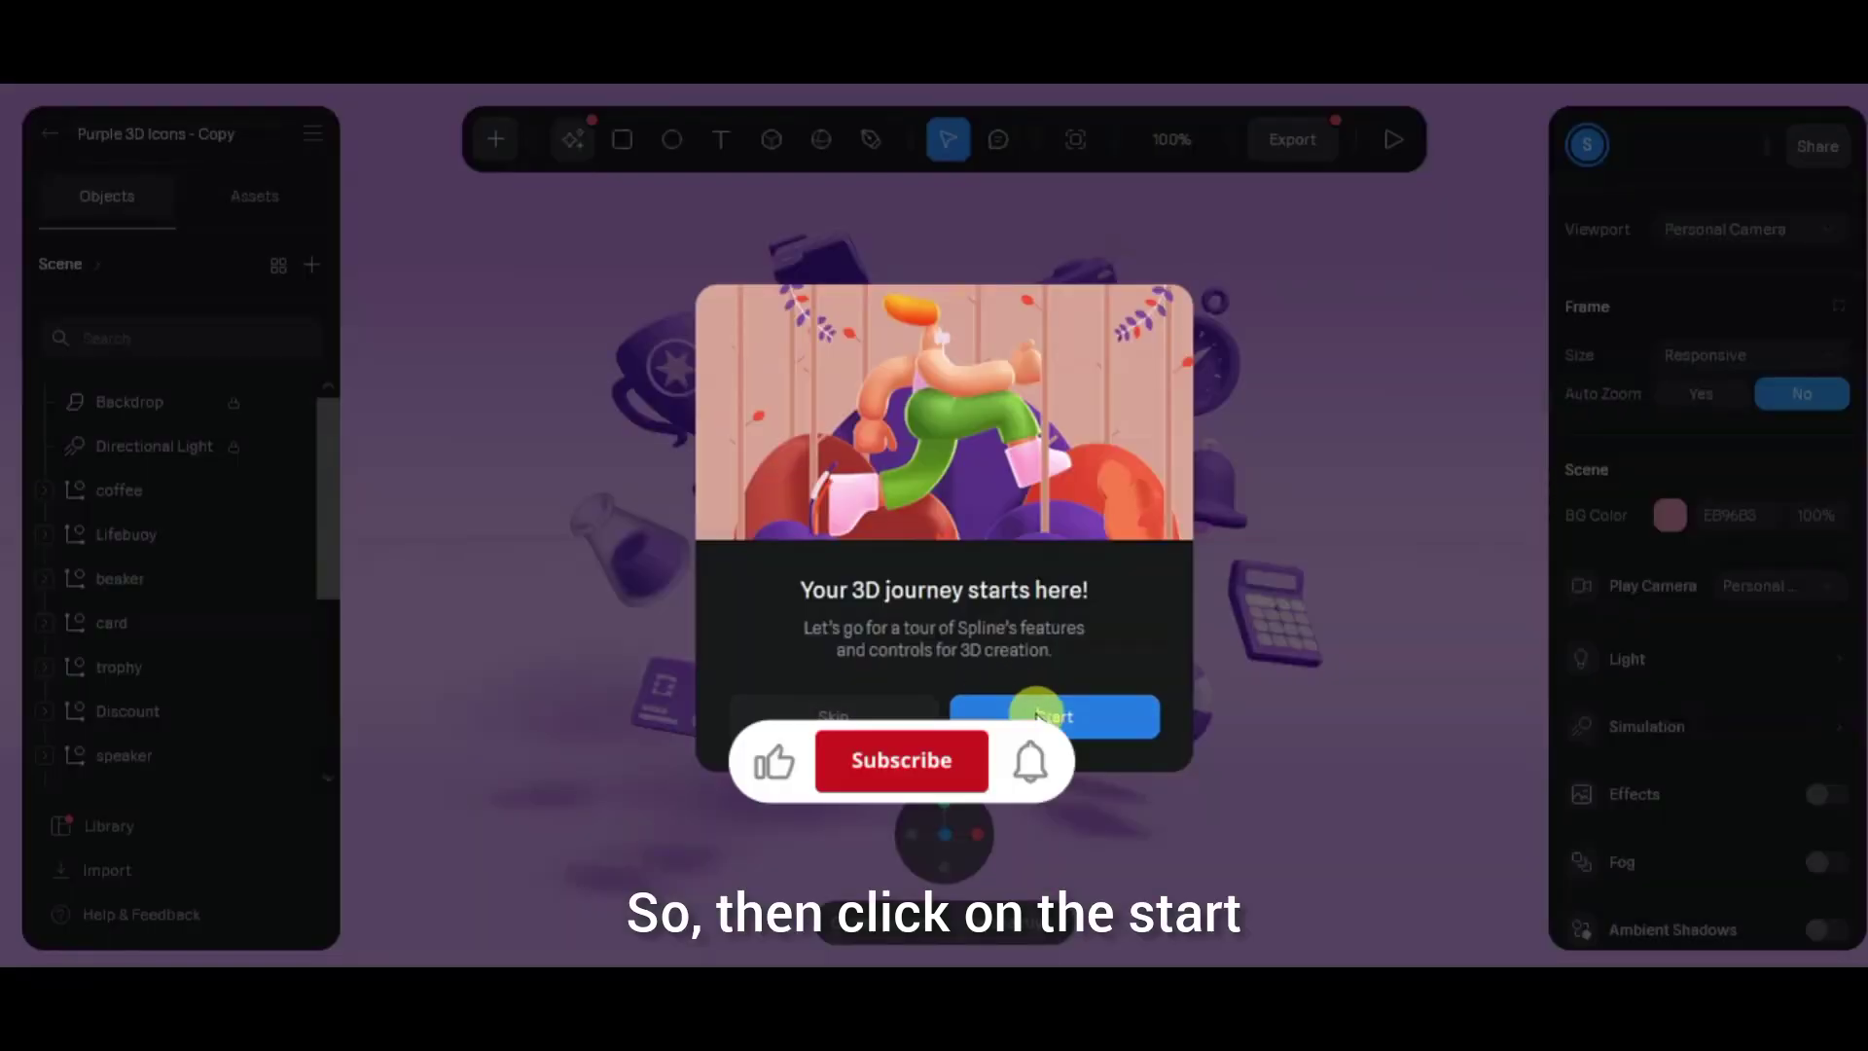
Start the editor tour and rotate the trophy with its rotation ring
click(1037, 715)
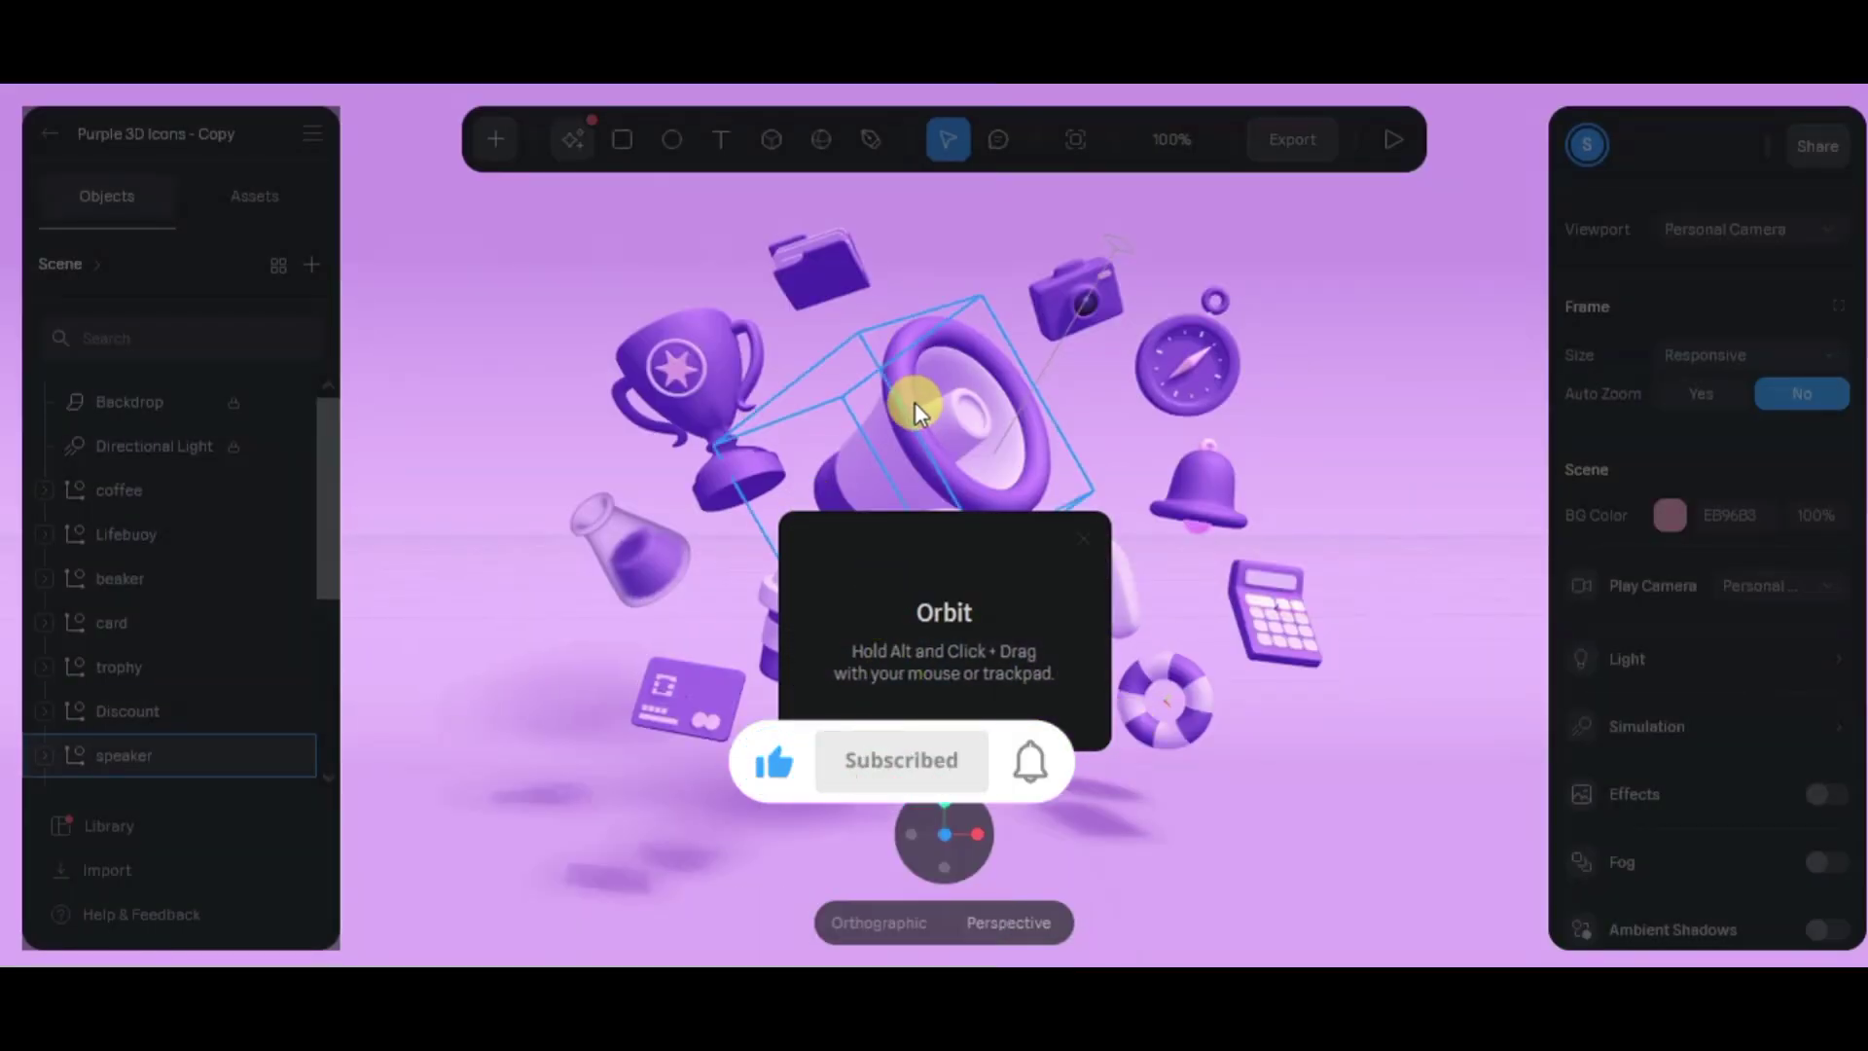
click(693, 361)
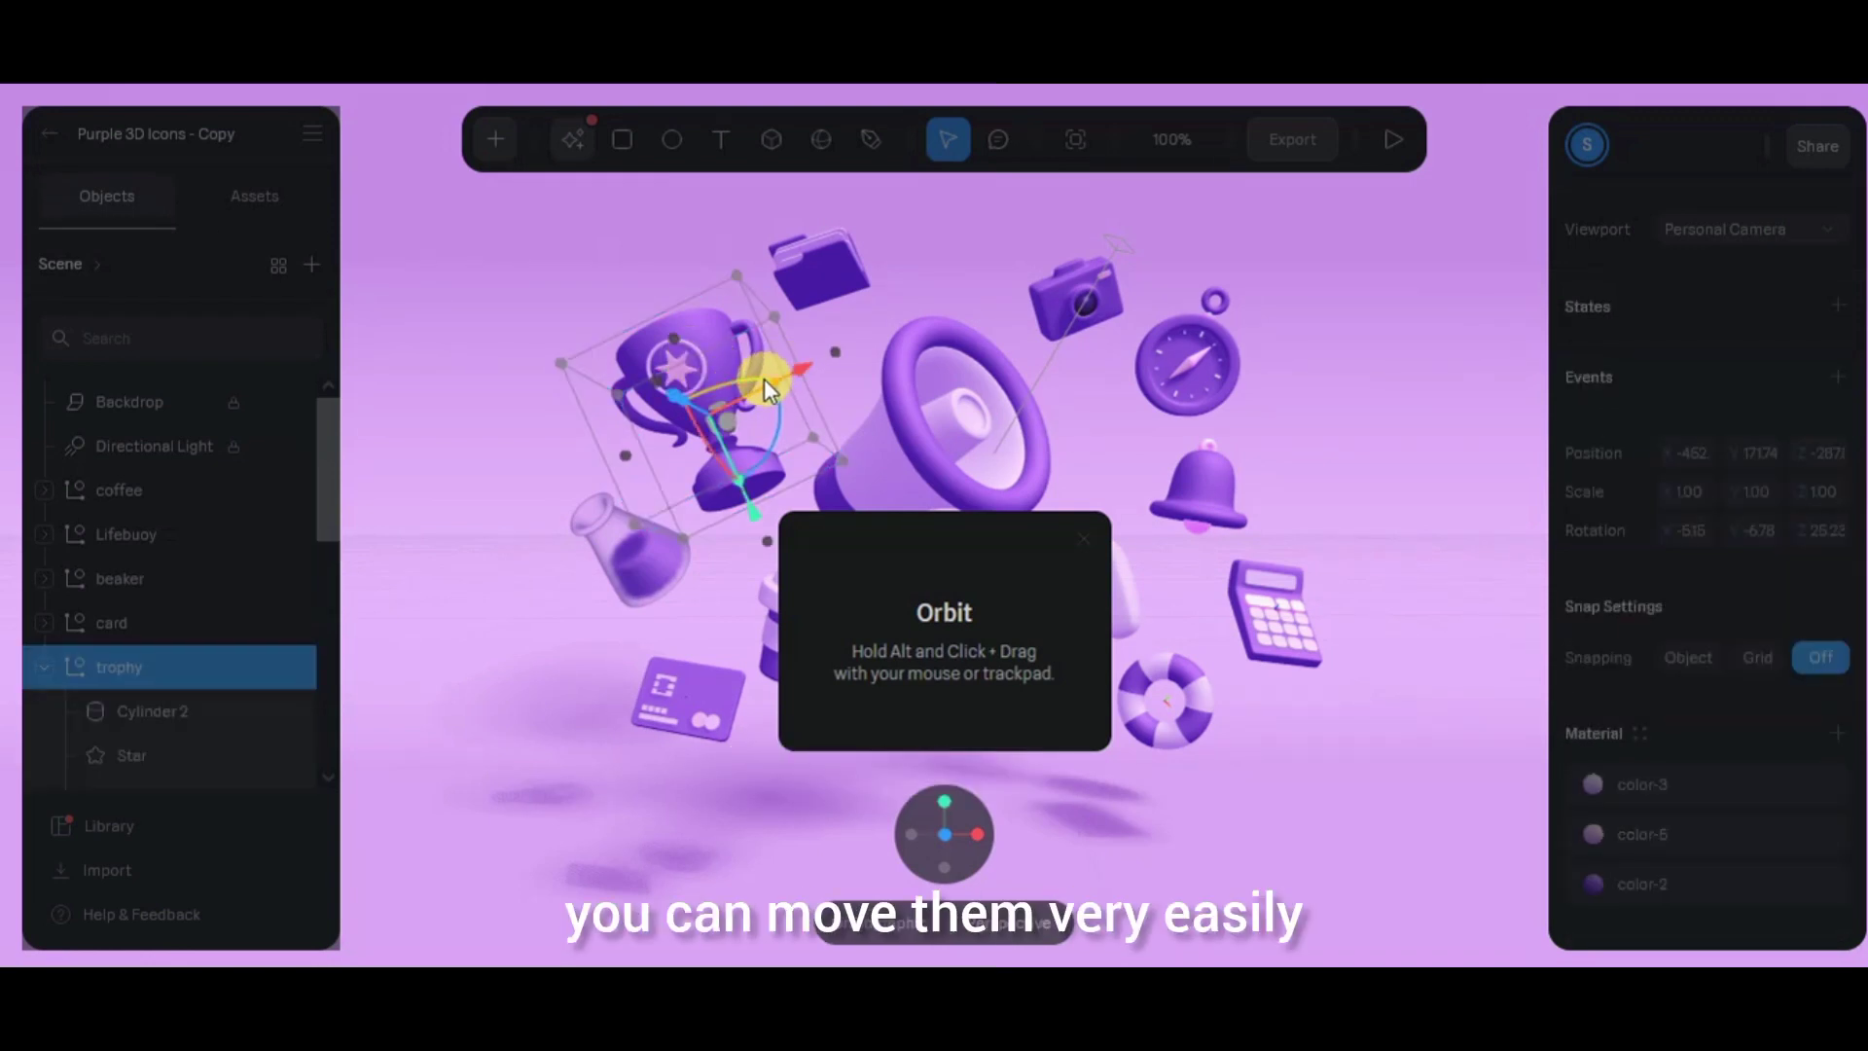
mouse_move(764, 377)
mouse_down()
mouse_move(721, 338)
mouse_move(753, 335)
mouse_up()
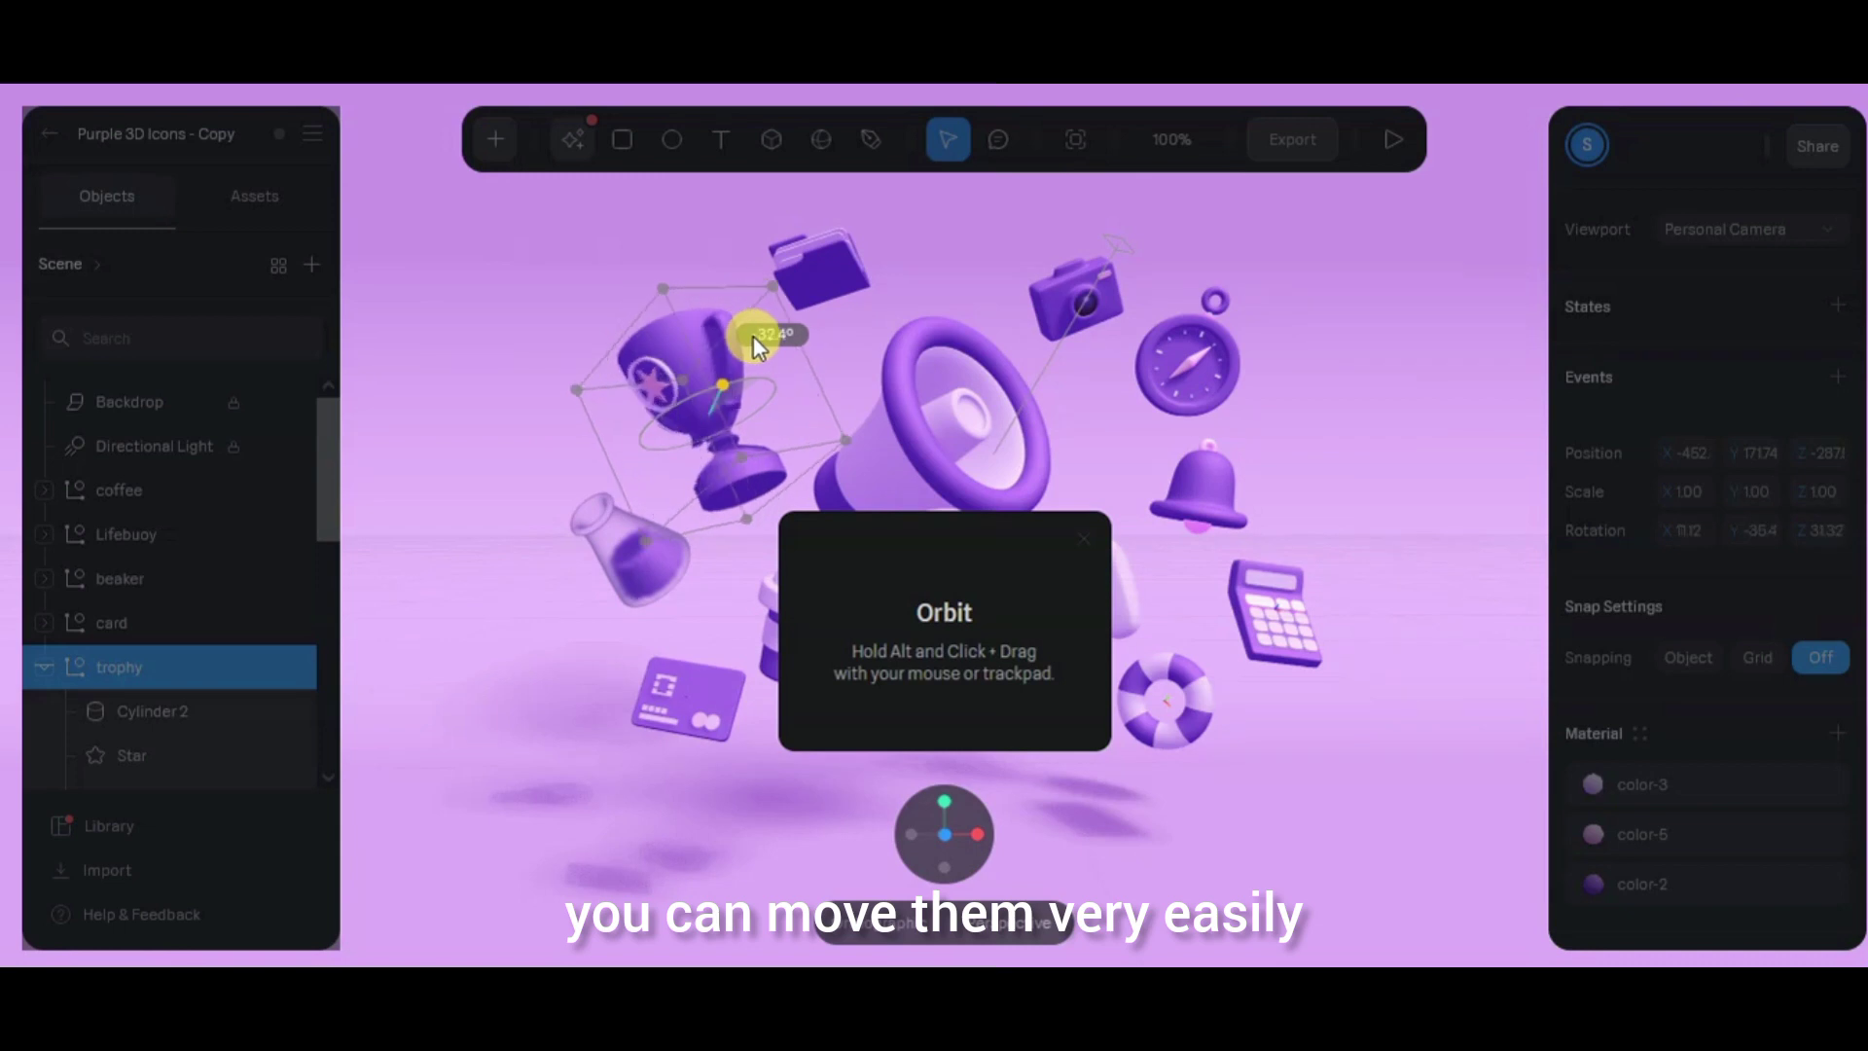
Resize the beaker from a corner handle and move the compass up and right
click(632, 570)
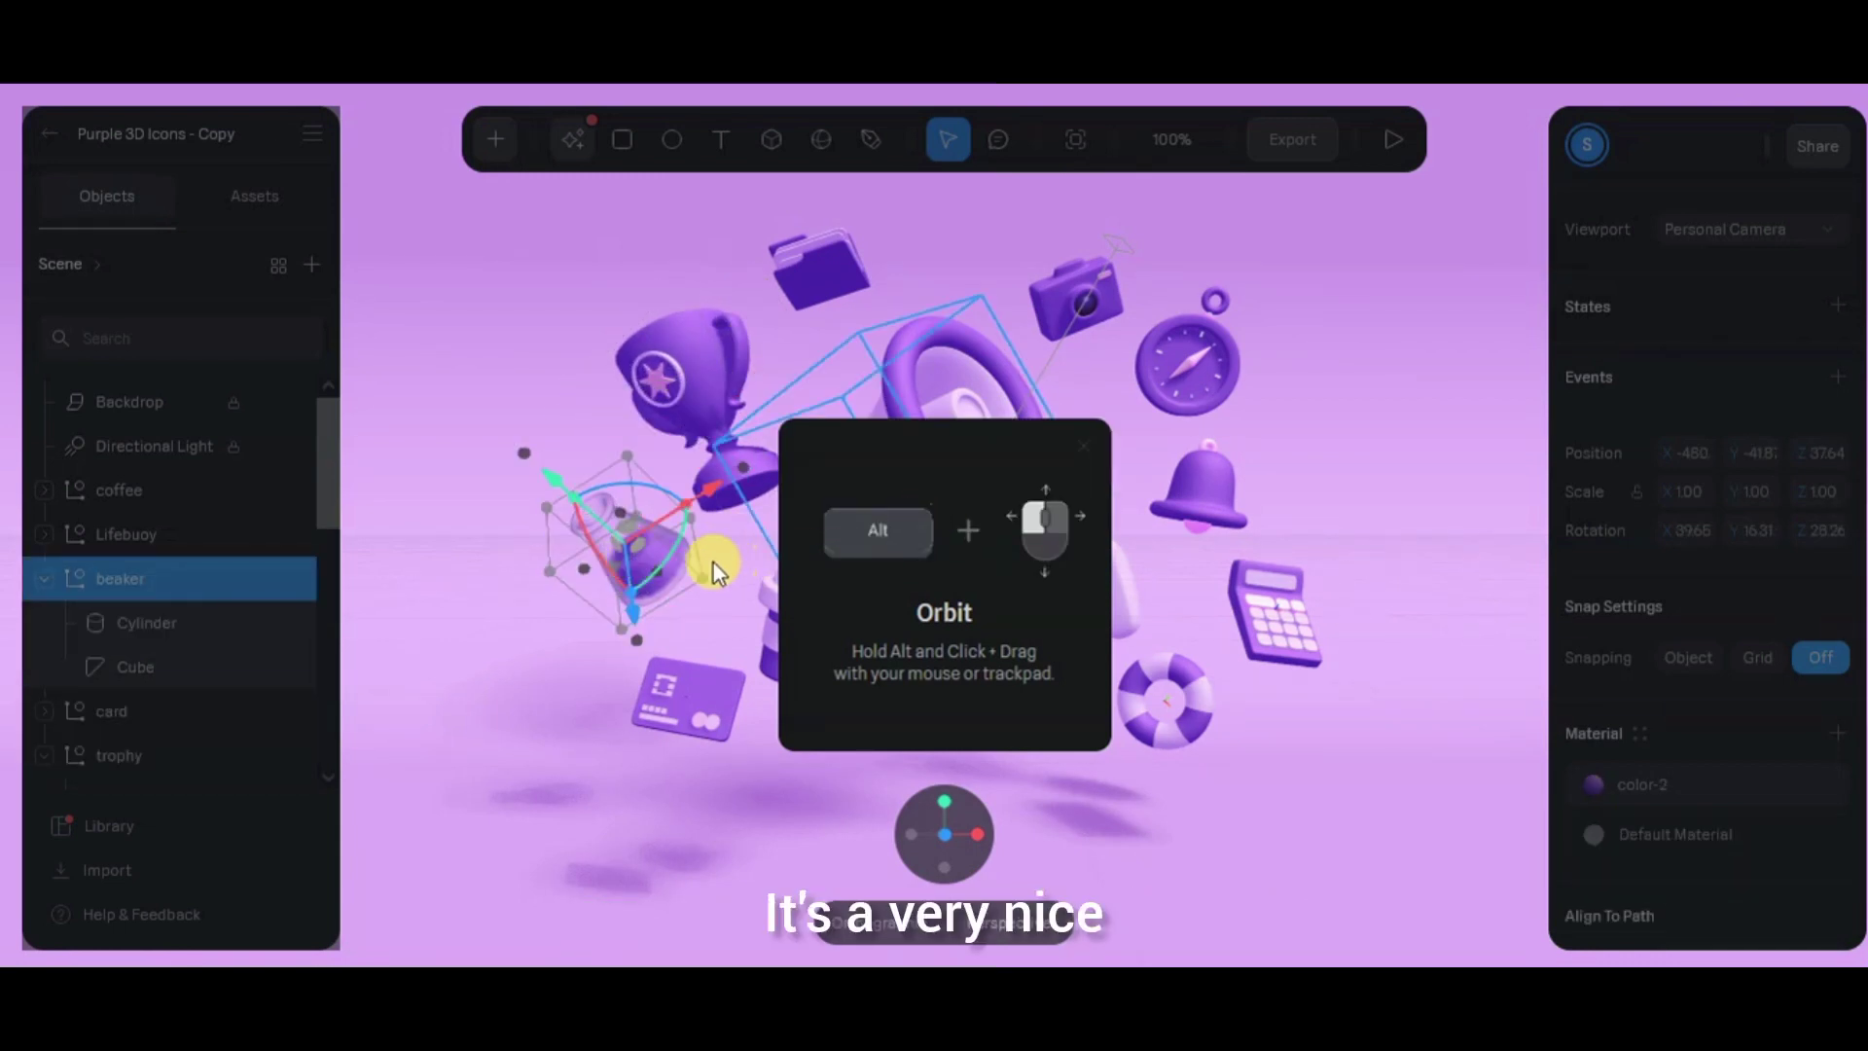
drag(700, 573, 682, 540)
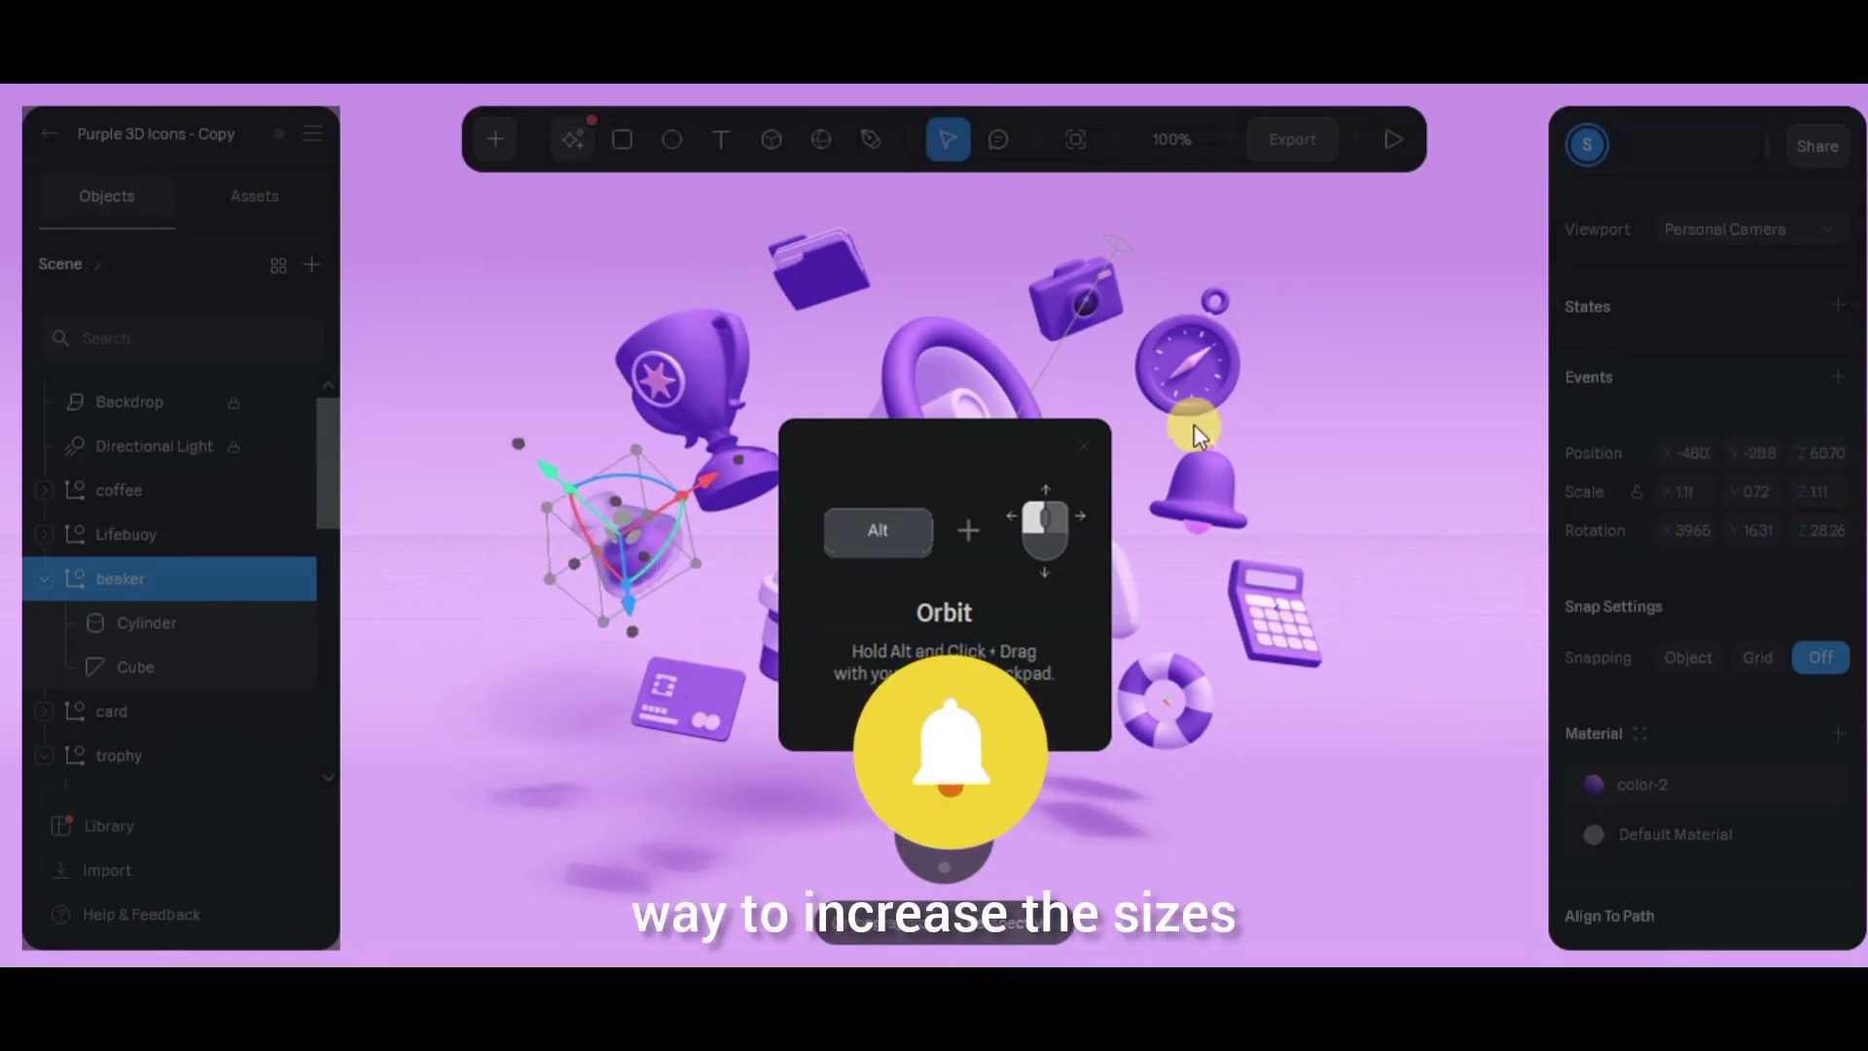
click(1206, 393)
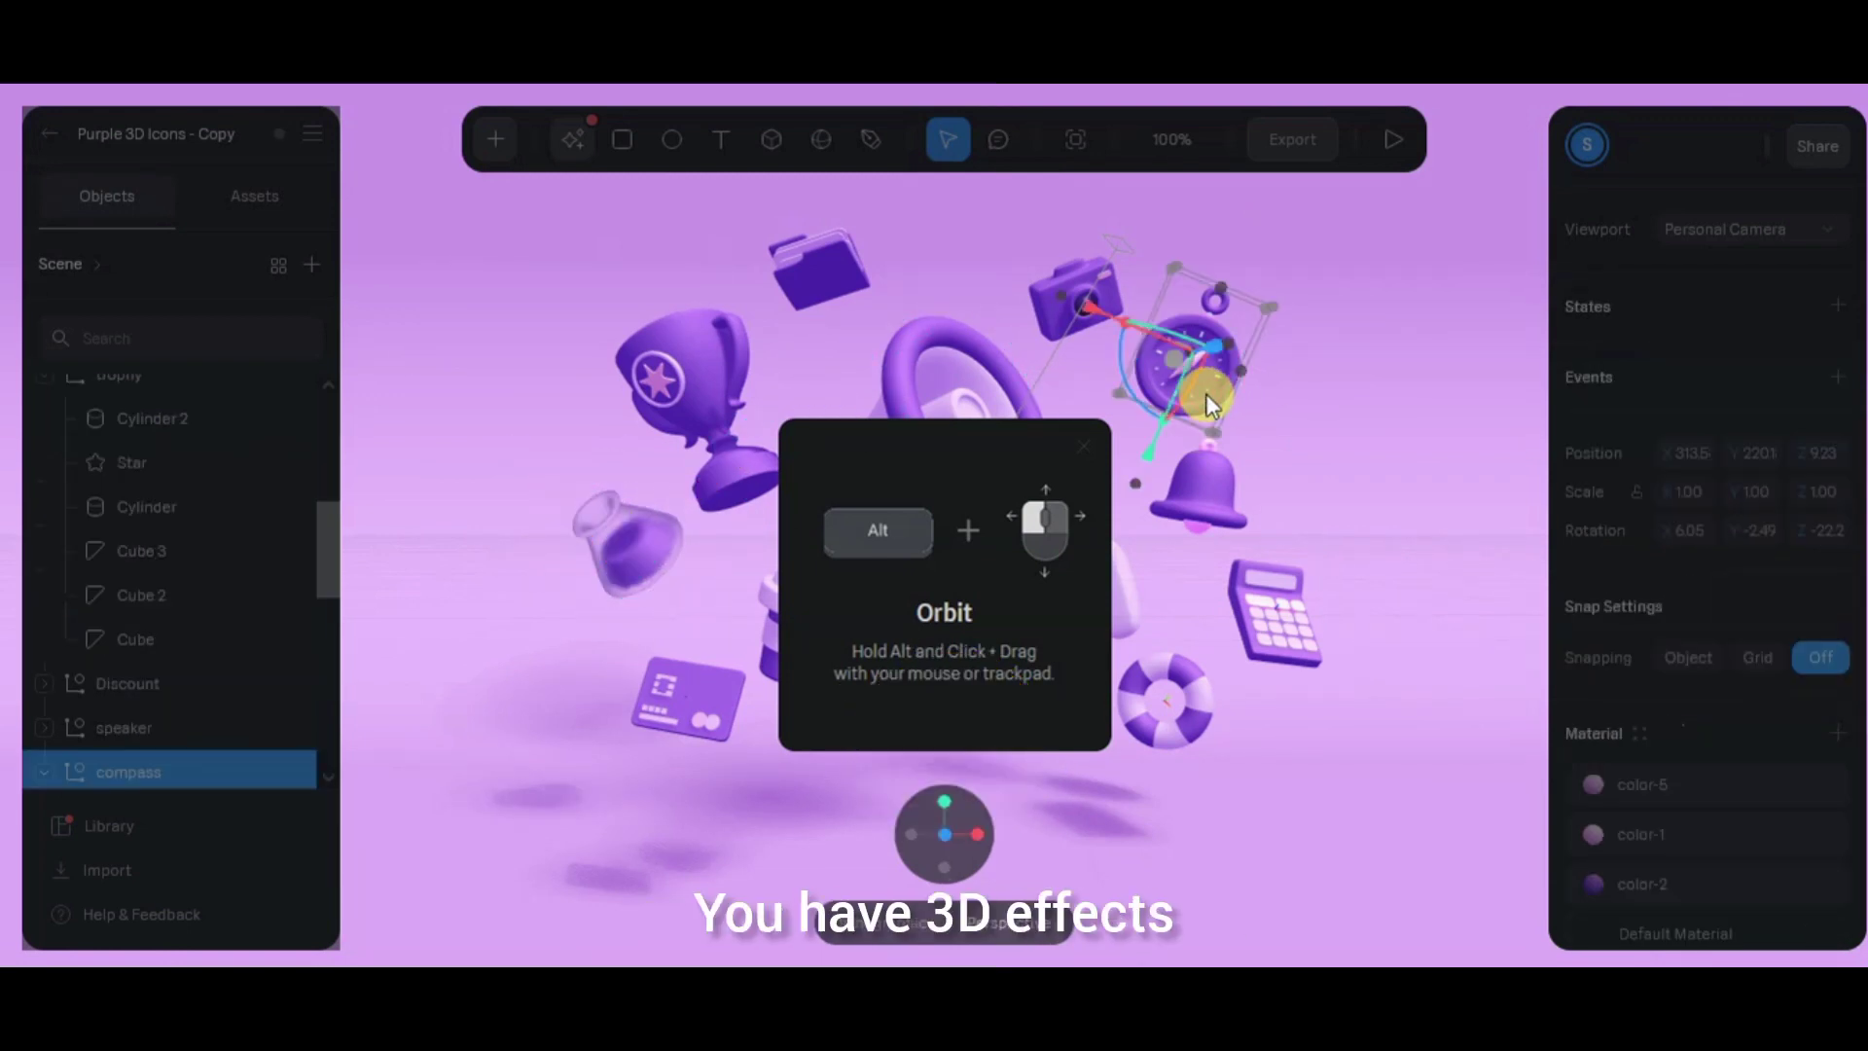
mouse_move(1206, 393)
mouse_down()
mouse_move(1281, 374)
mouse_move(1321, 322)
mouse_up()
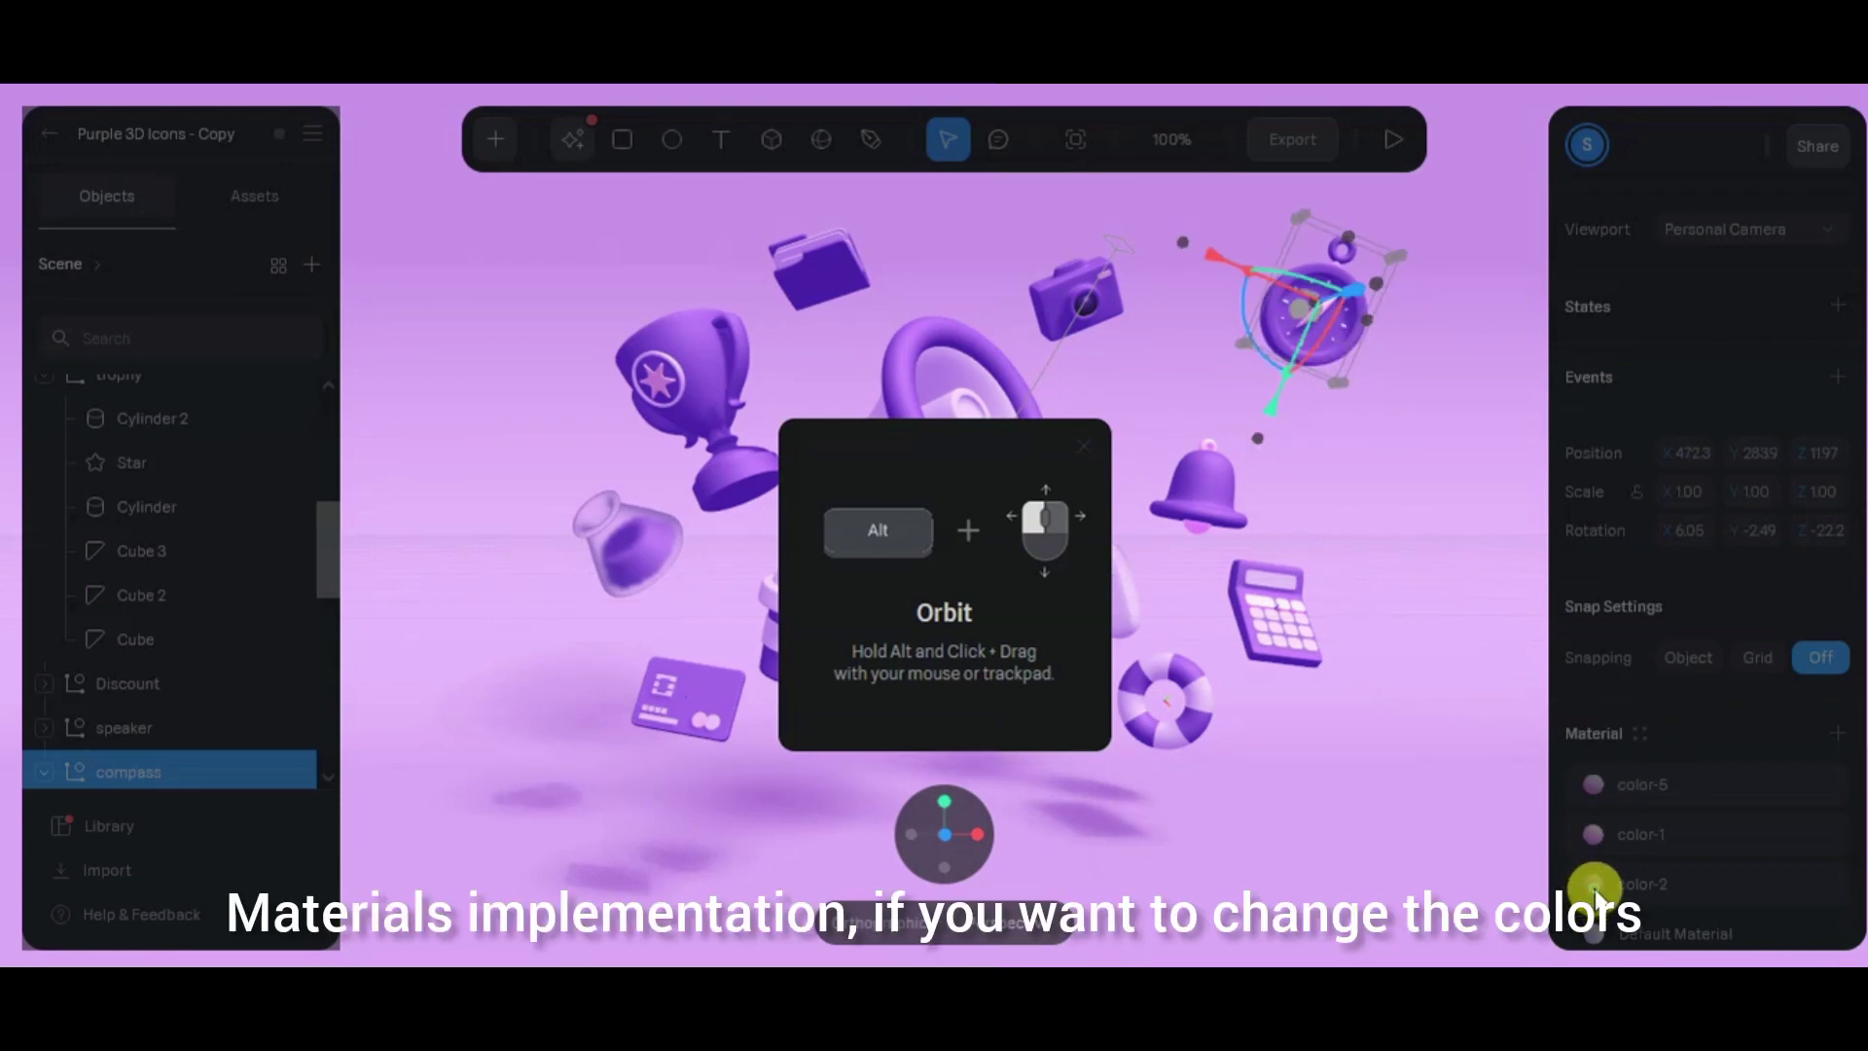
Deselect the compass and switch the view gizmo to top, side, then top again
click(1440, 564)
click(1346, 344)
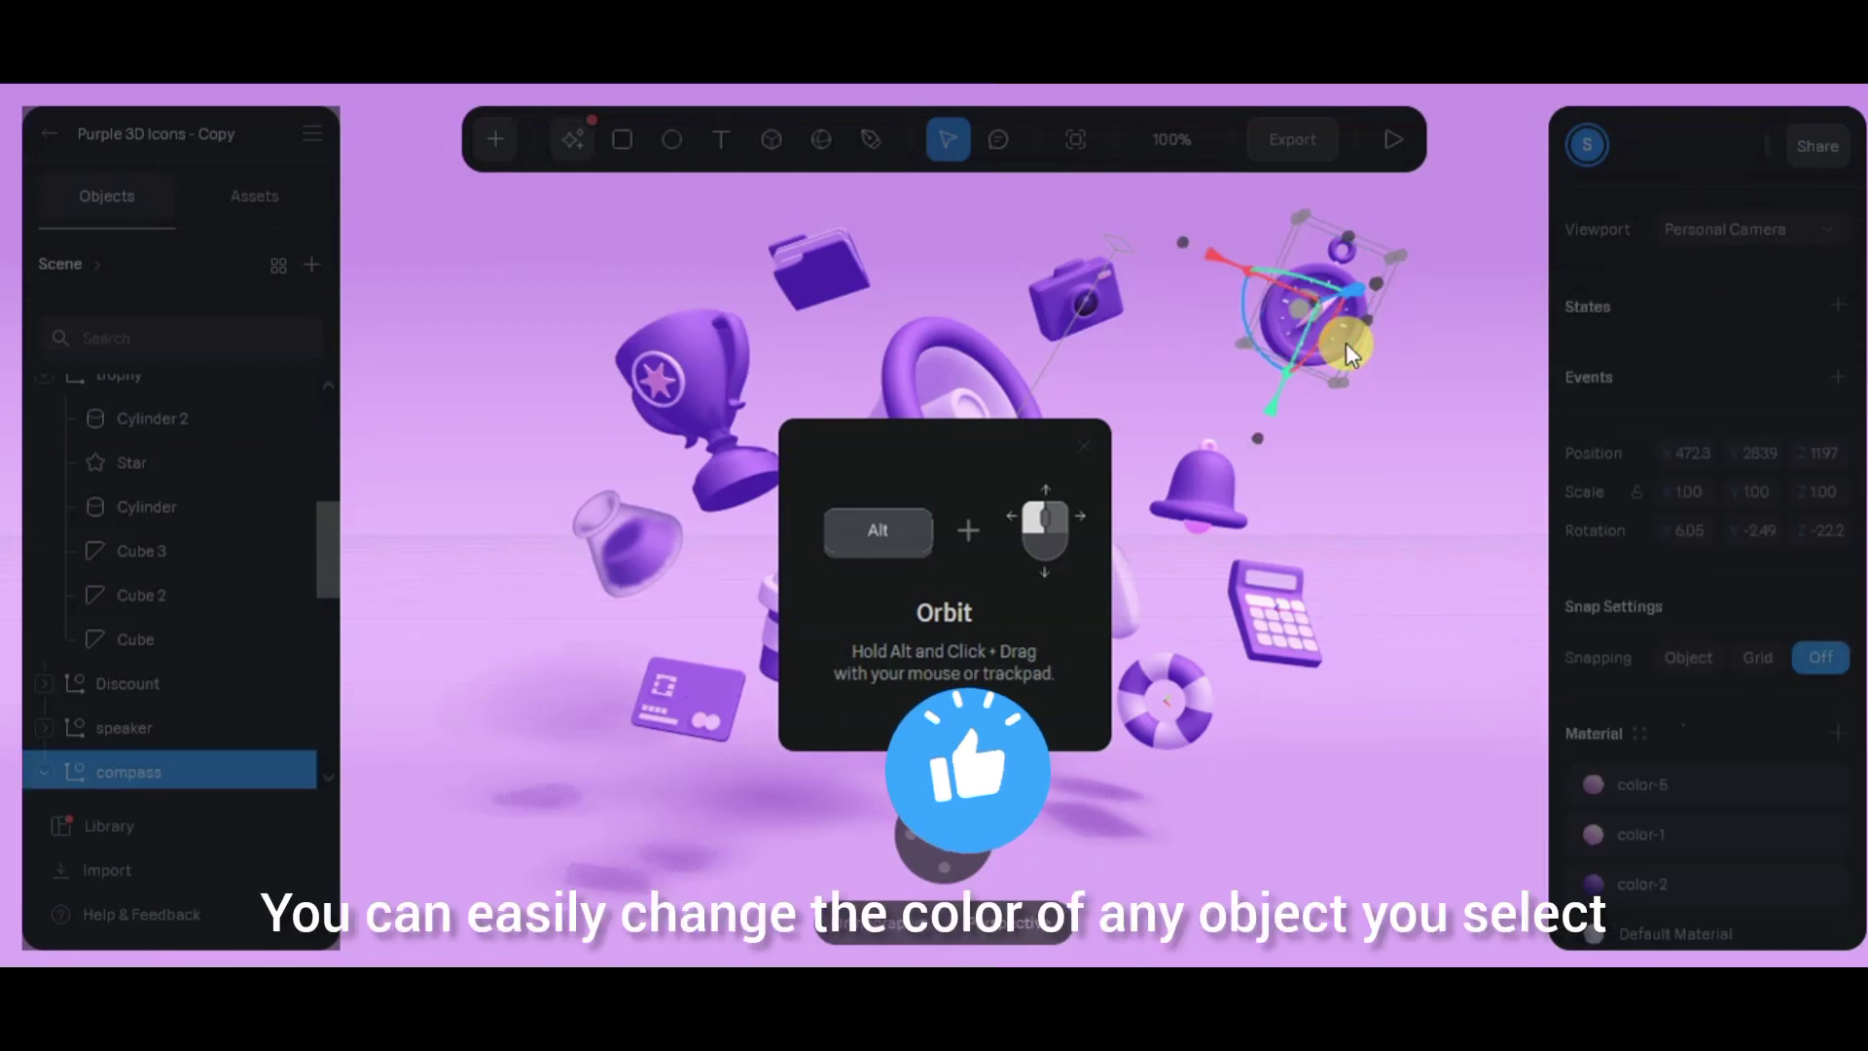
click(1434, 531)
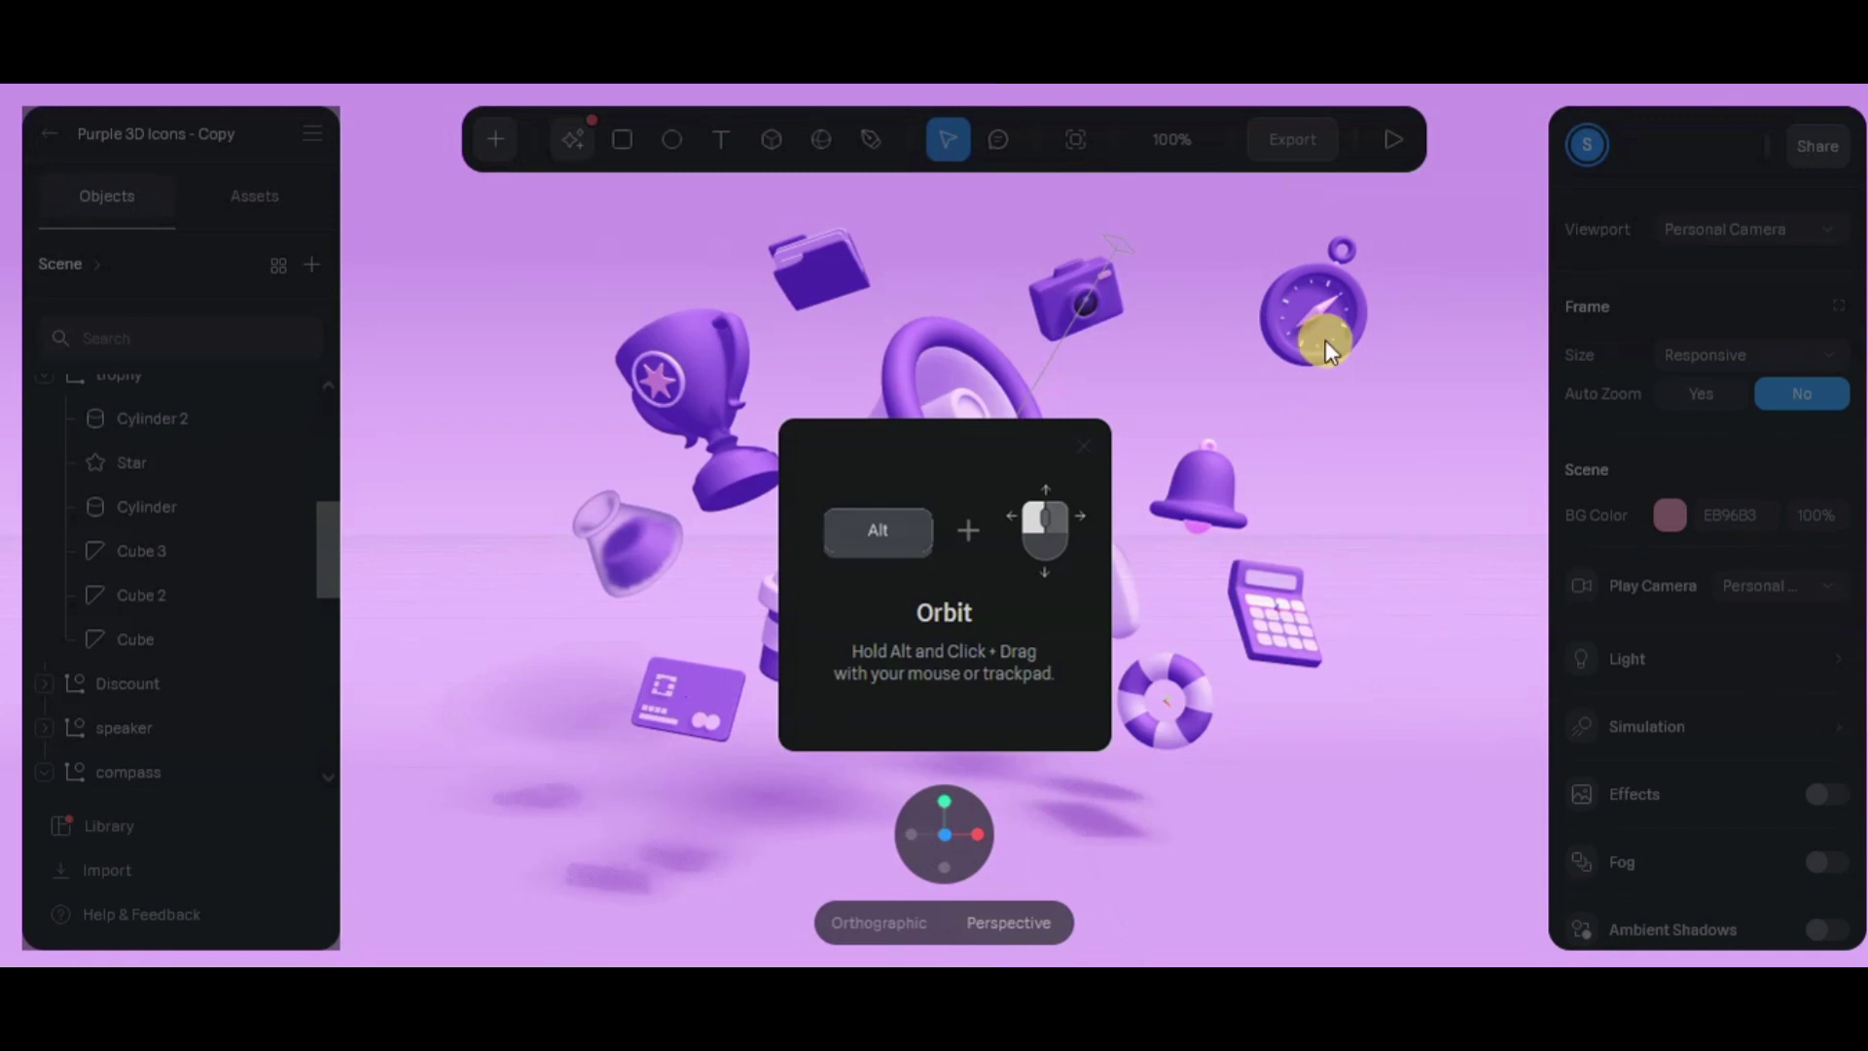
mouse_move(943, 833)
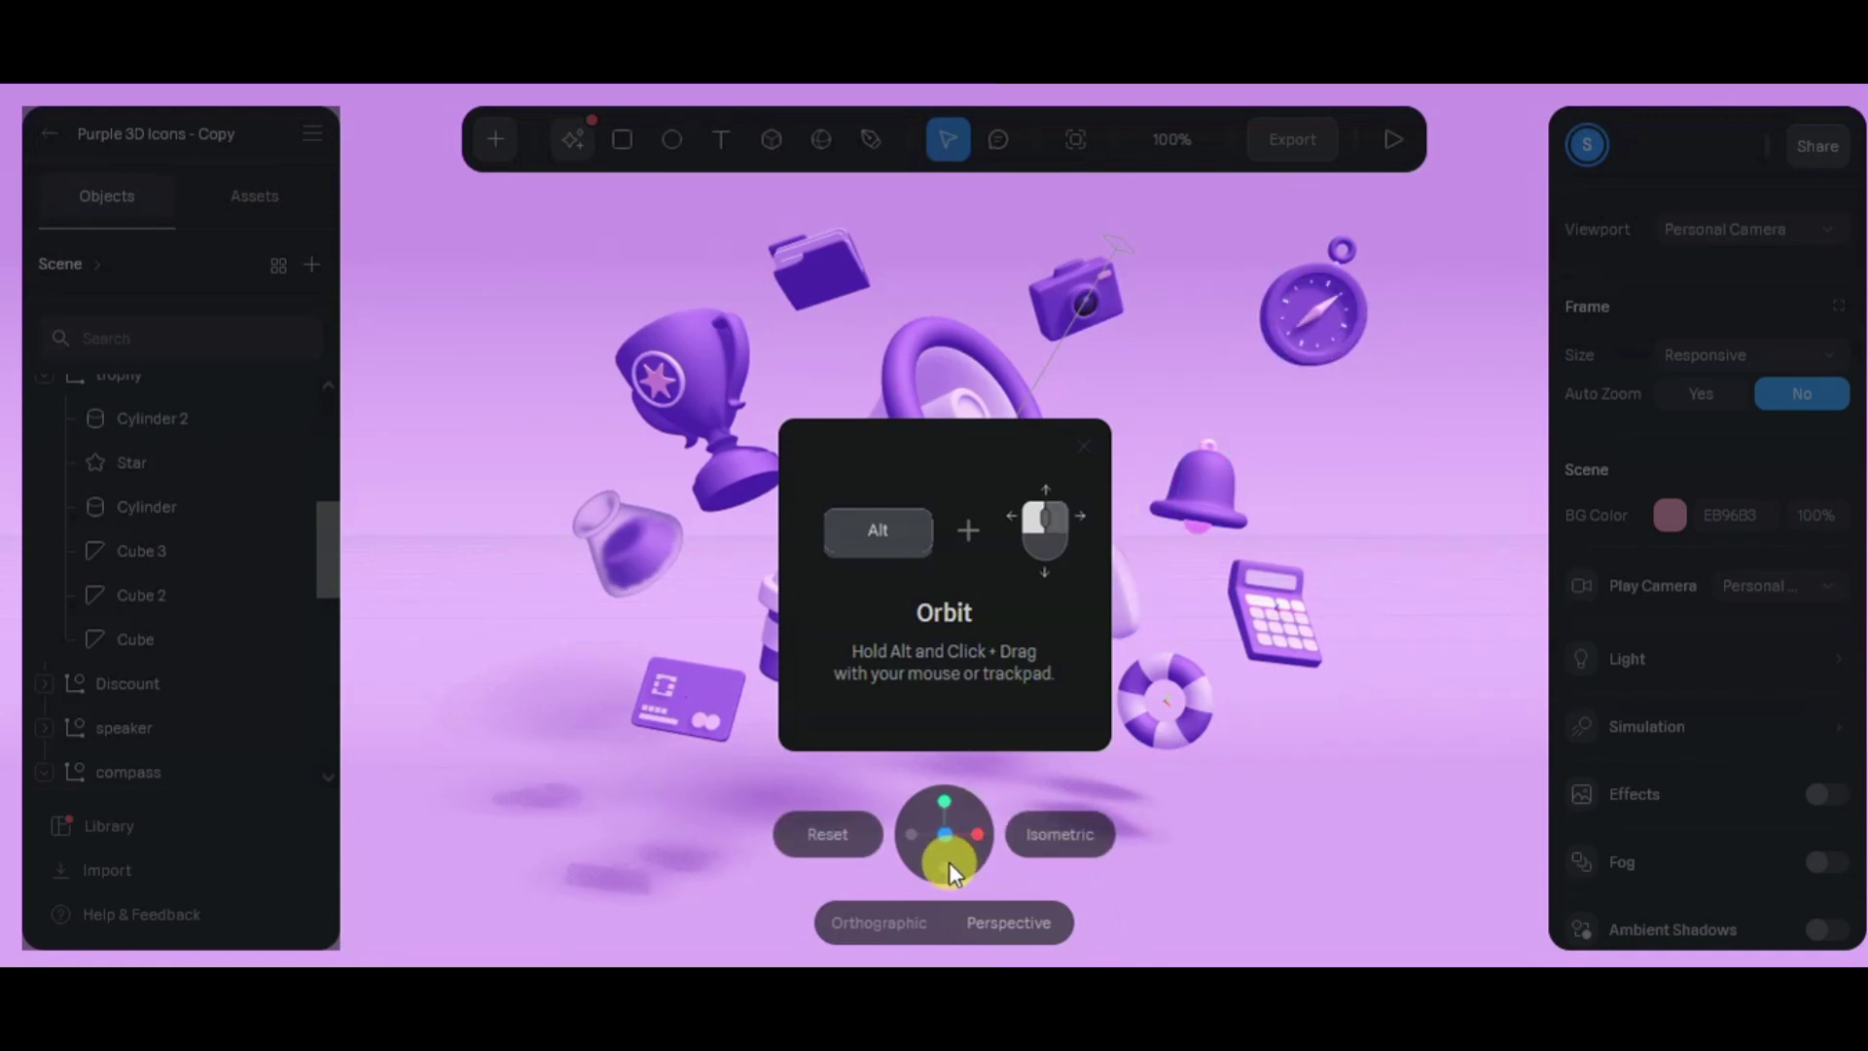
click(949, 863)
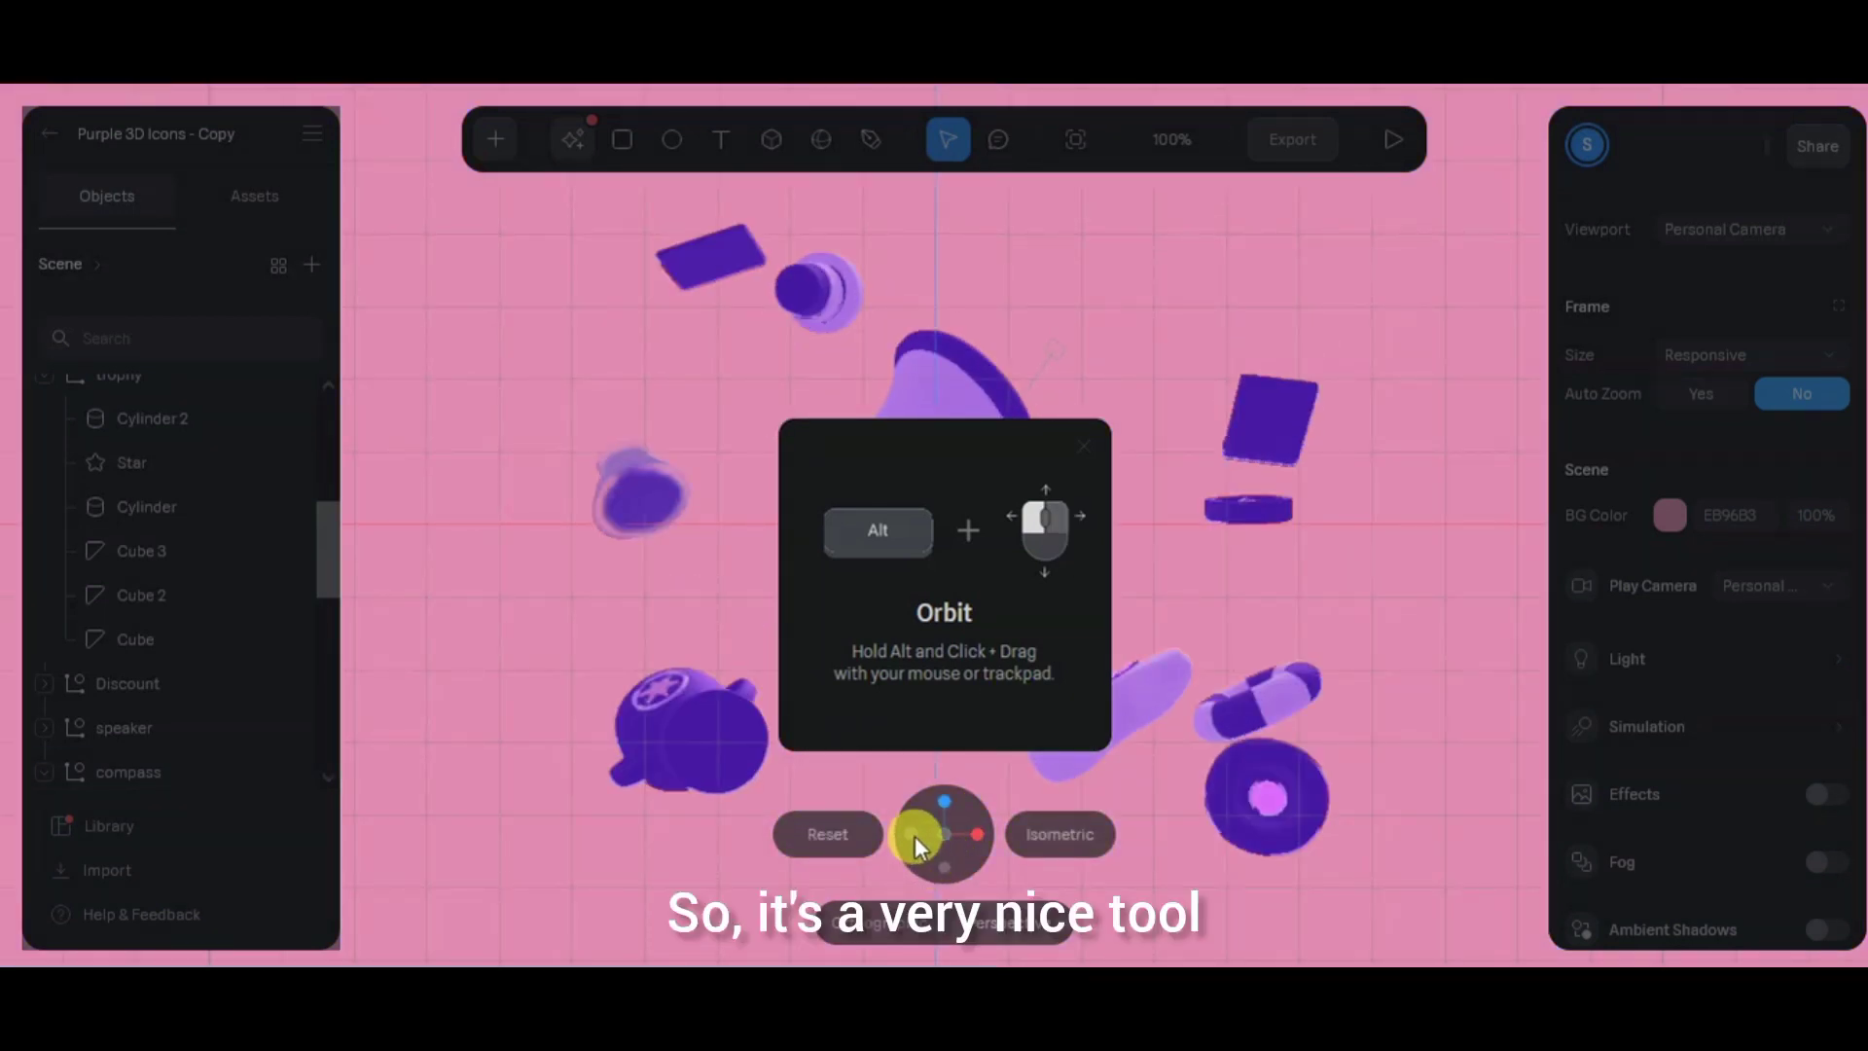
click(912, 835)
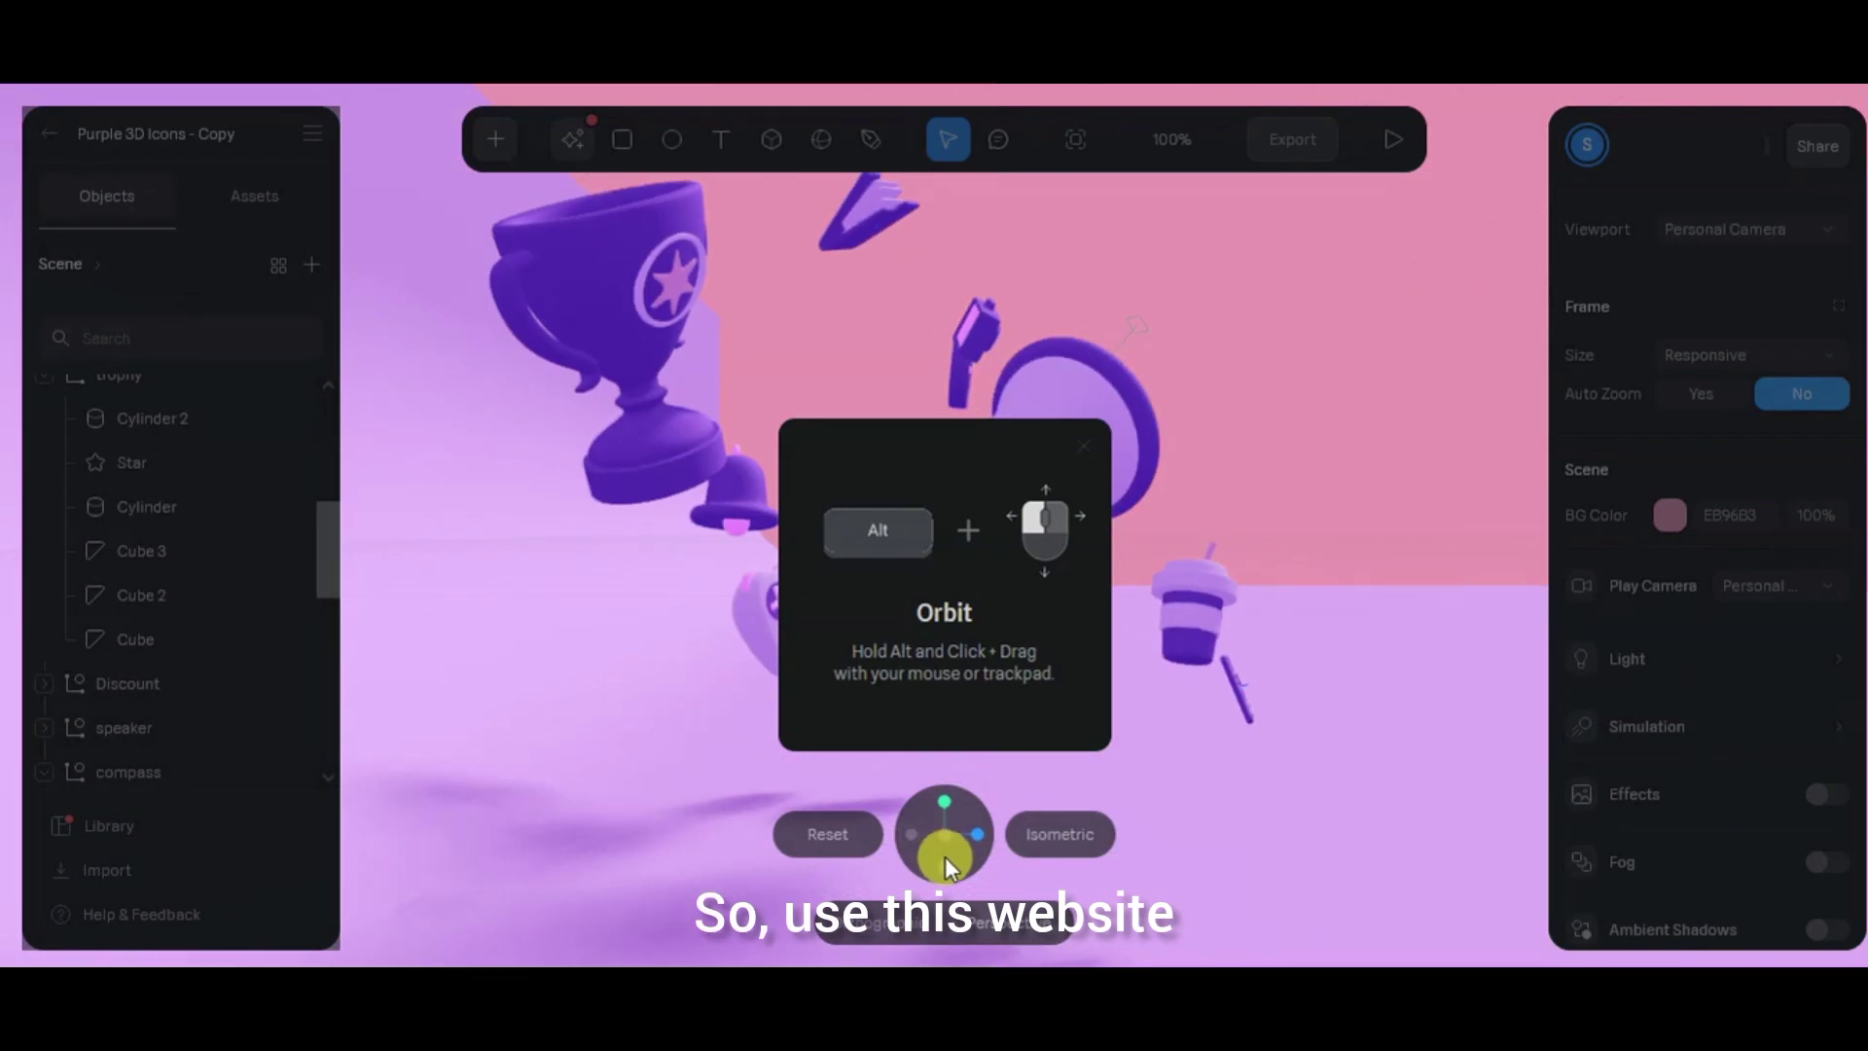
click(944, 860)
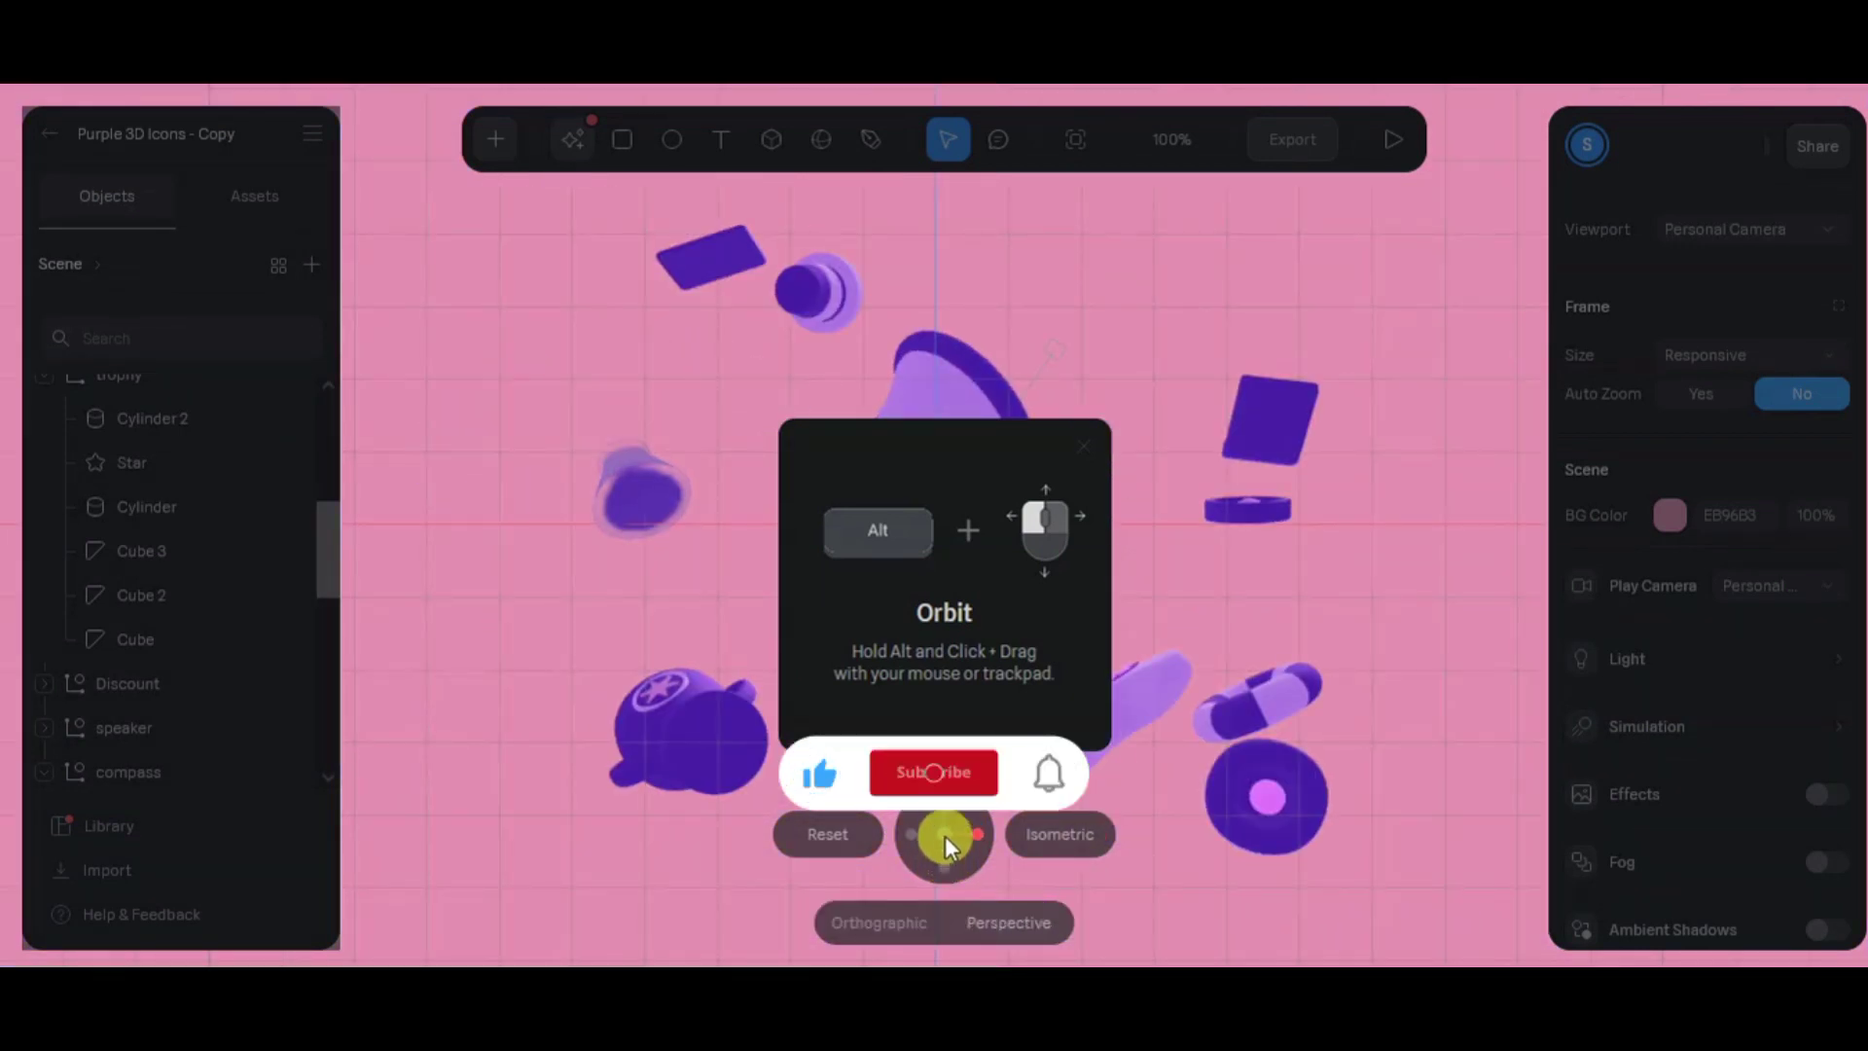